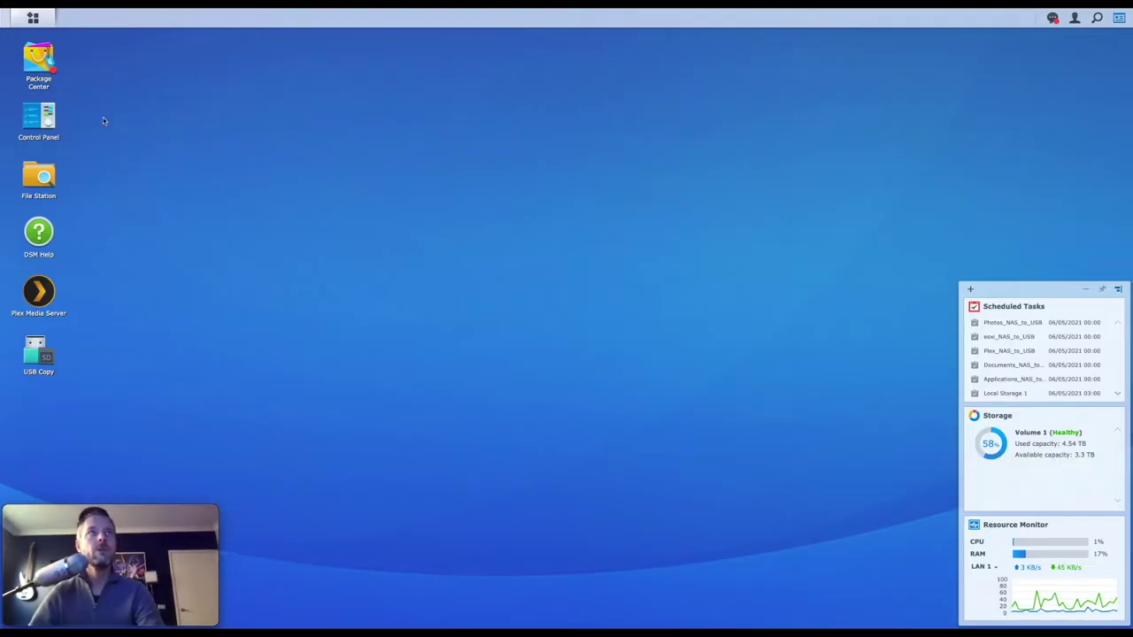
Open the DSM Main Menu listing packages like Hyper Backup, Snapshot Replication and USB Copy.
click(33, 17)
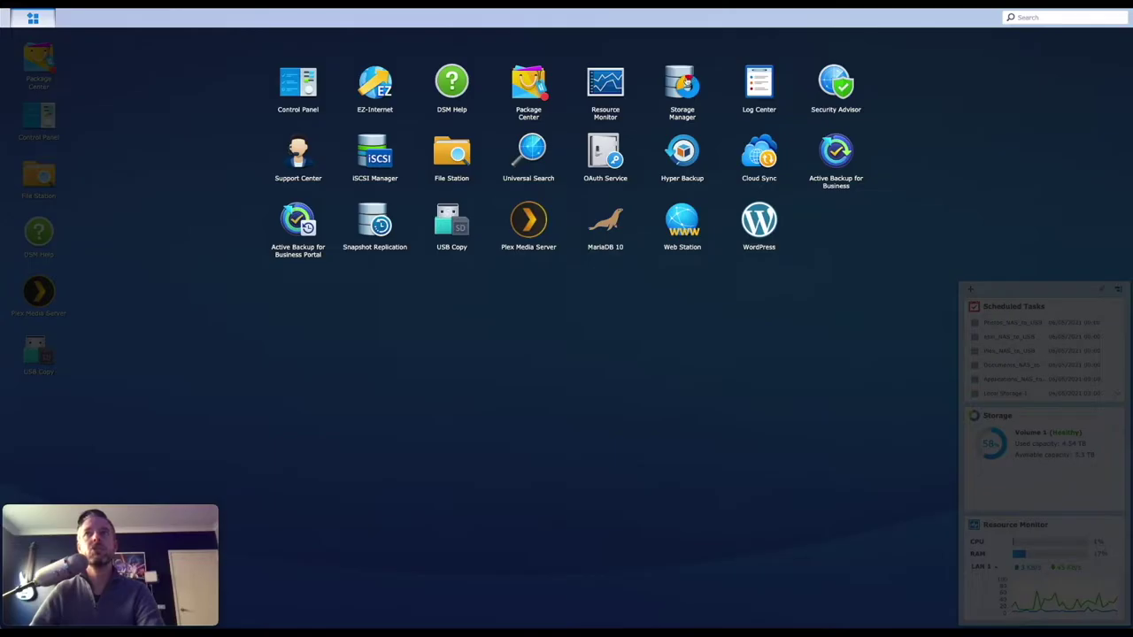
Centre the Storage Manager window and view Volume 1: healthy SHR, Btrfs, 4.54 of 7.85 TB used.
key(Escape)
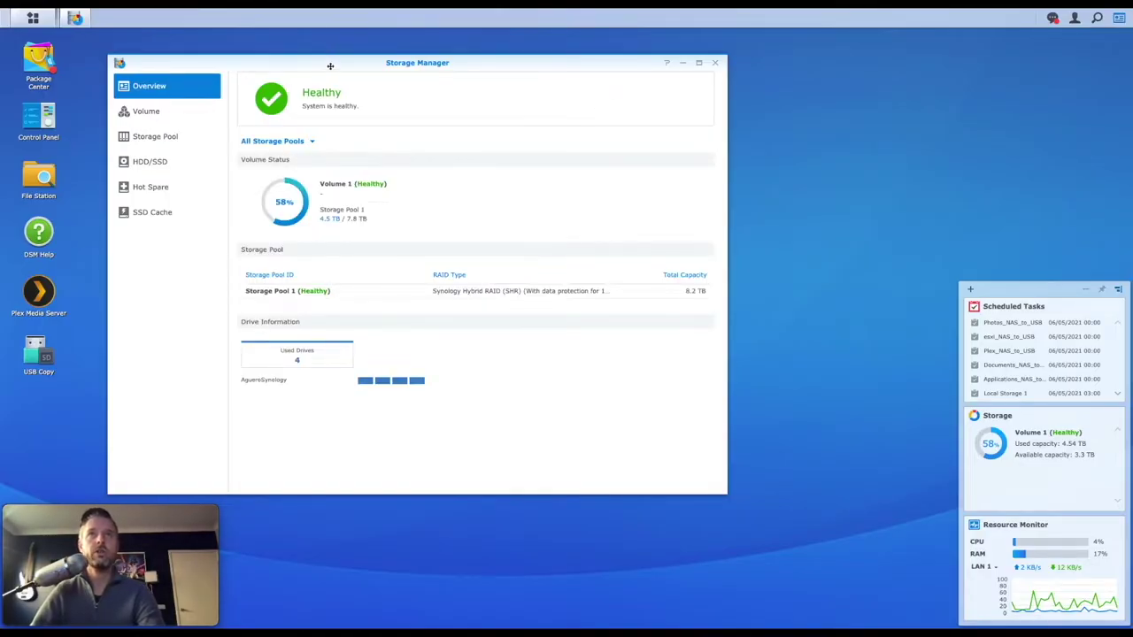
drag(331, 66, 433, 70)
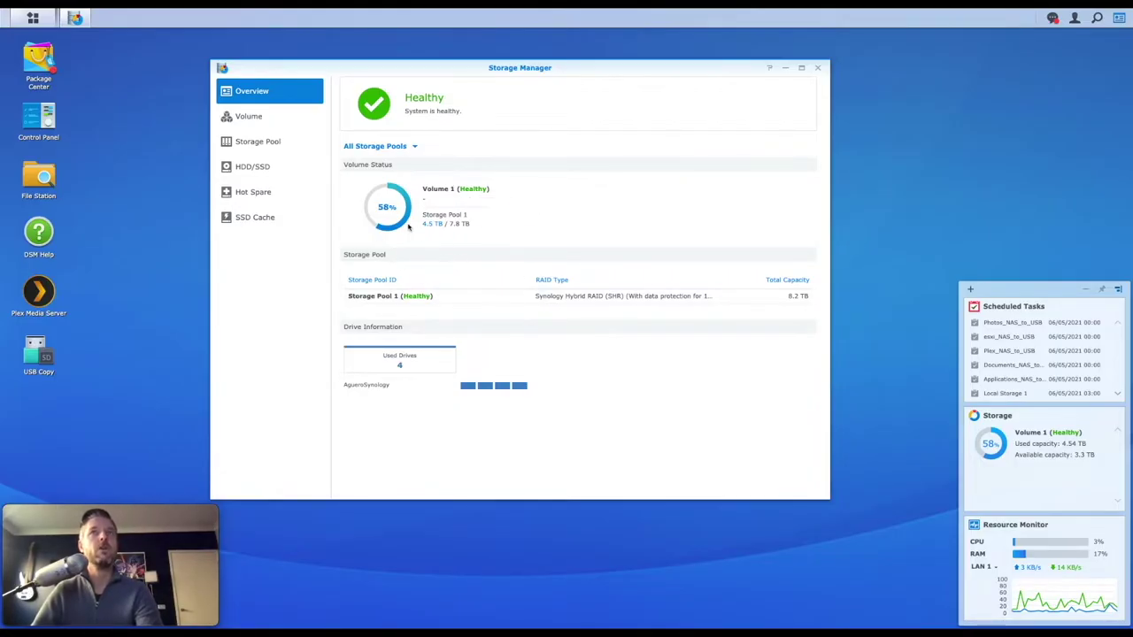
click(262, 121)
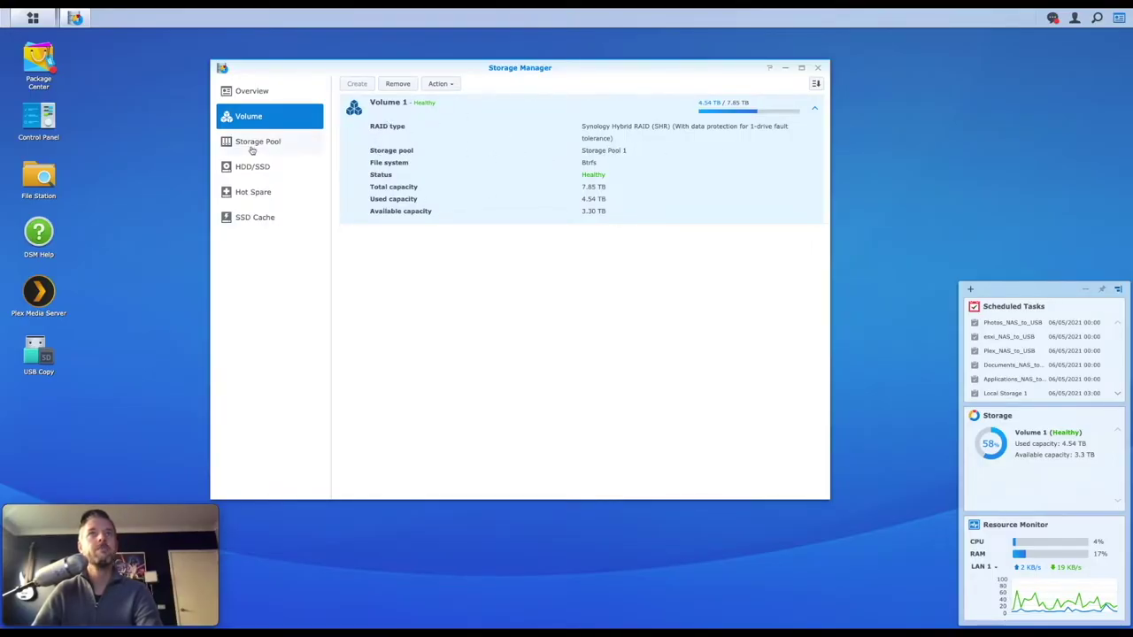
Go to the HDD/SSD list via Storage Pool 1 and expand Drives 1, 2 and 3.
click(254, 144)
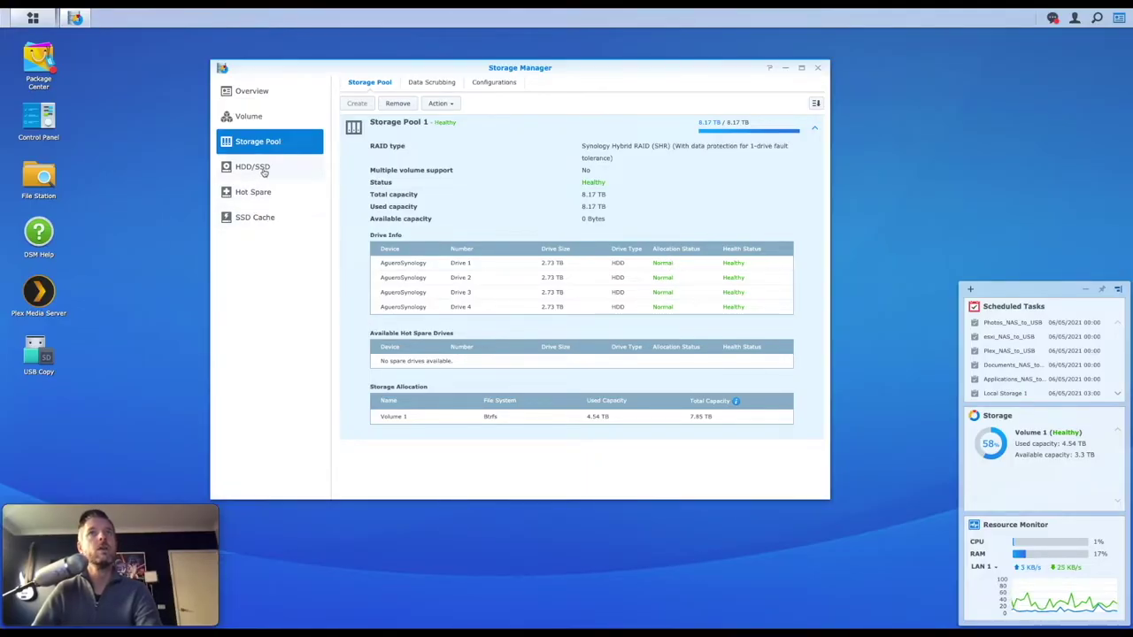
click(263, 169)
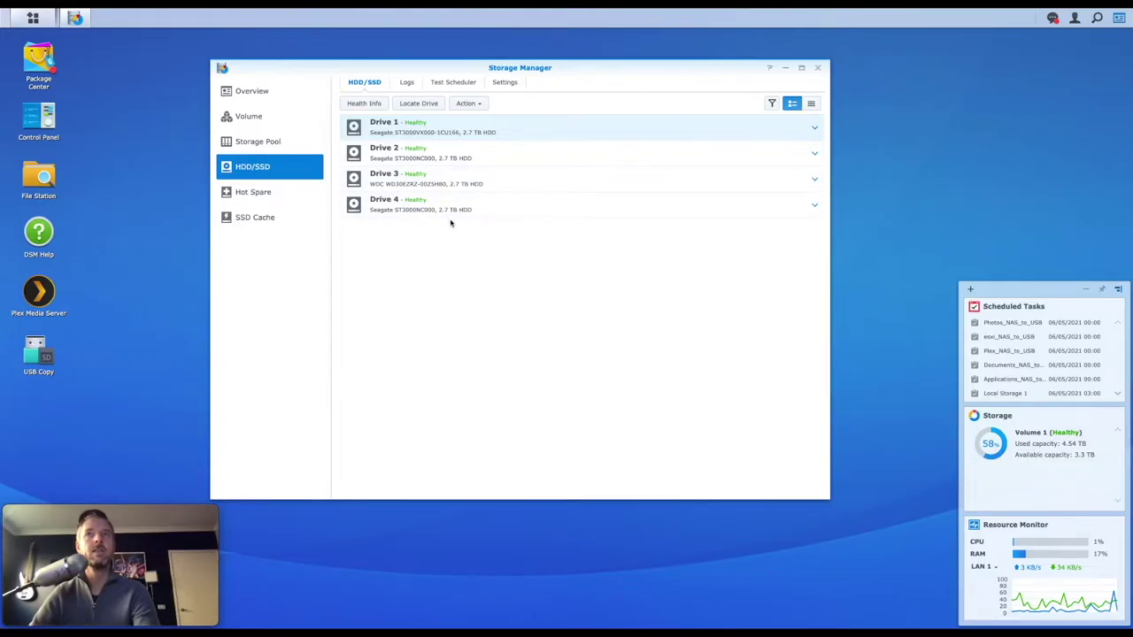
click(815, 128)
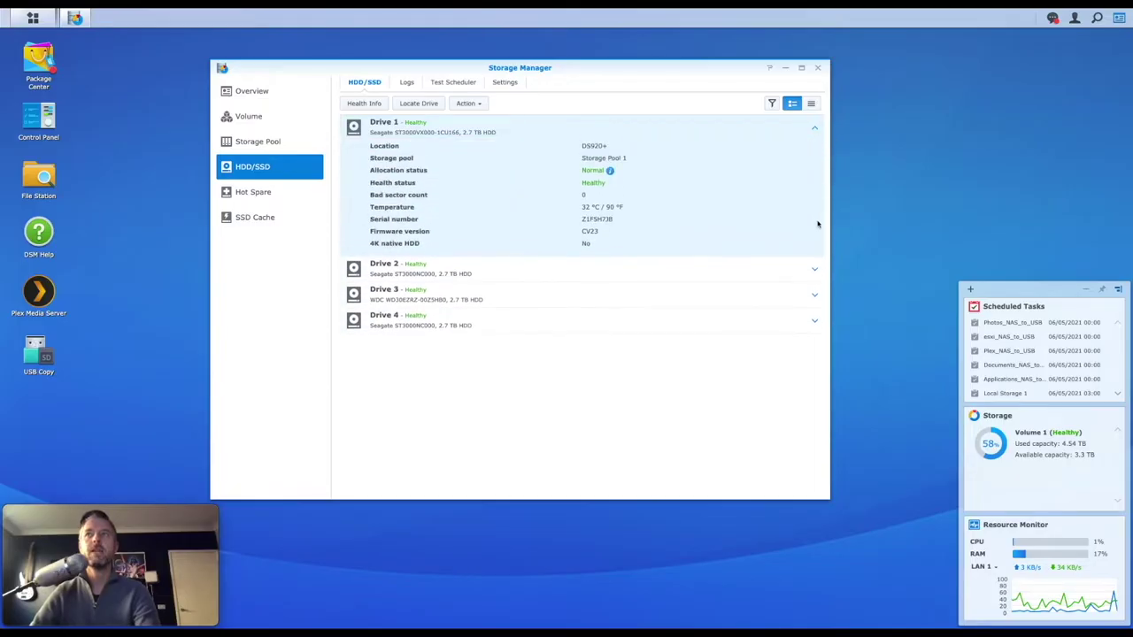
click(815, 268)
click(814, 409)
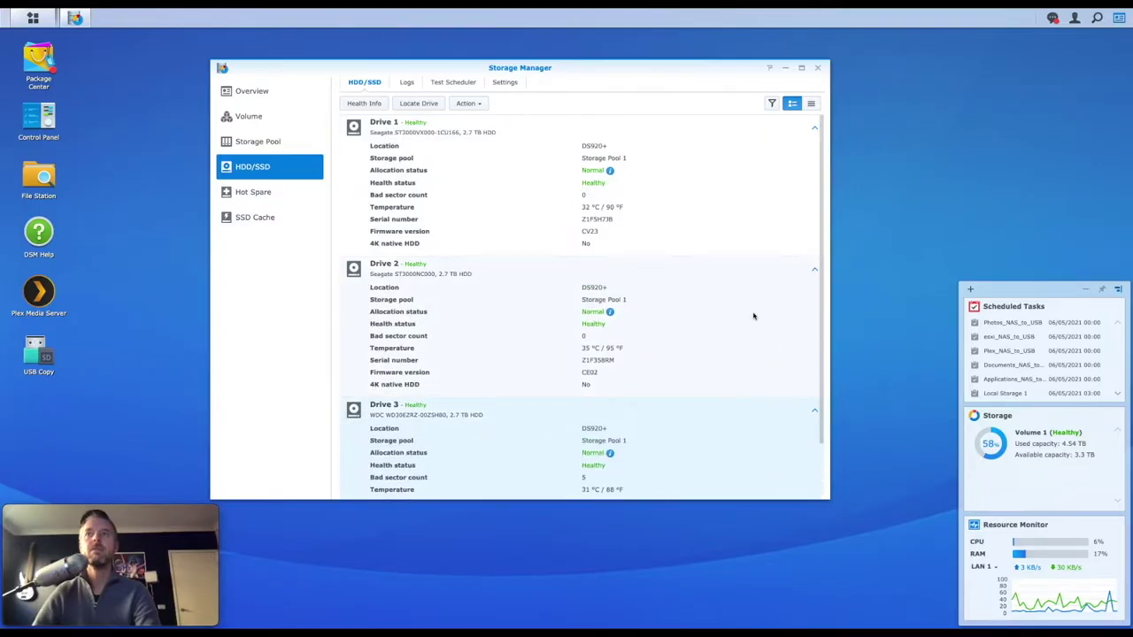
Open Drive 1's Health Info, reporting Healthy at 32 °C with zero bad sectors.
scroll(754, 316, down, 2)
scroll(754, 316, up, 2)
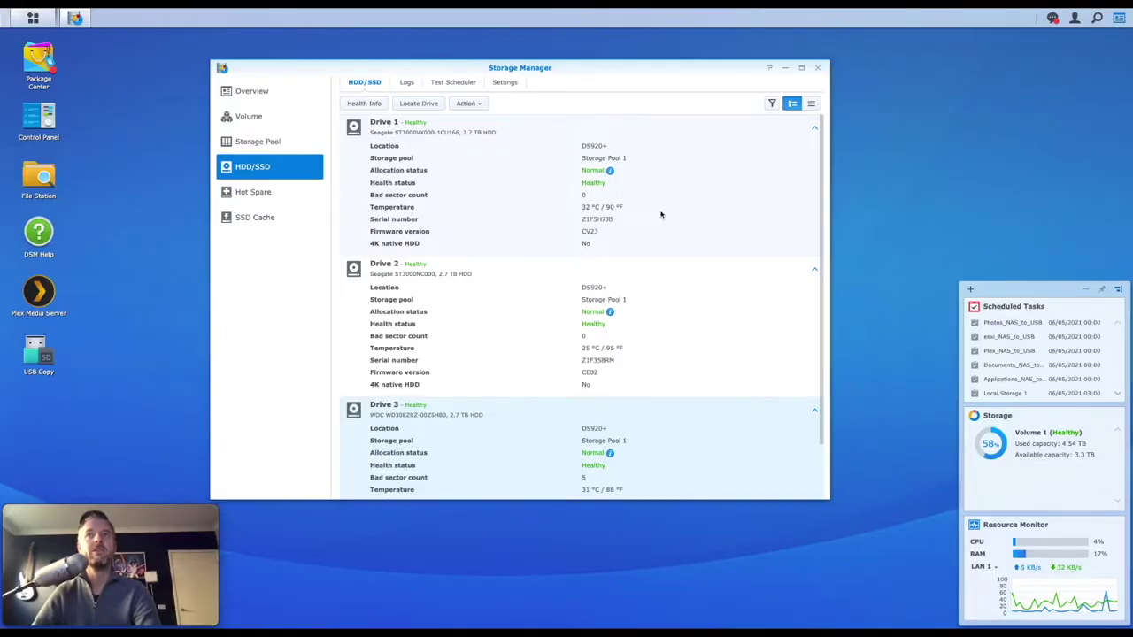
scroll(668, 216, down, 1)
scroll(667, 216, up, 1)
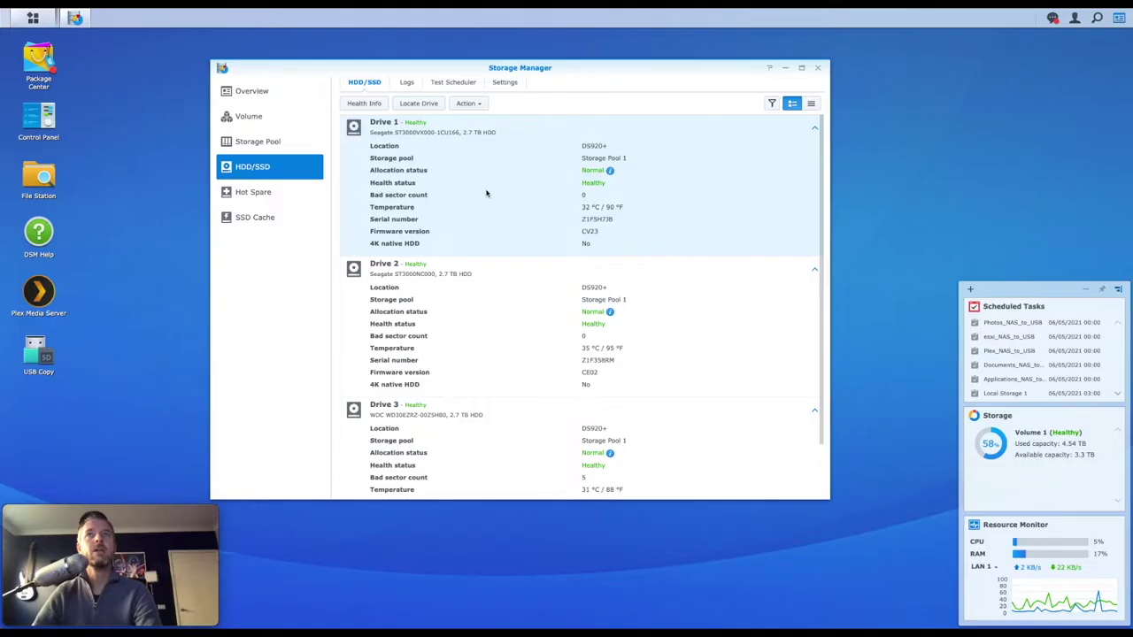
click(364, 104)
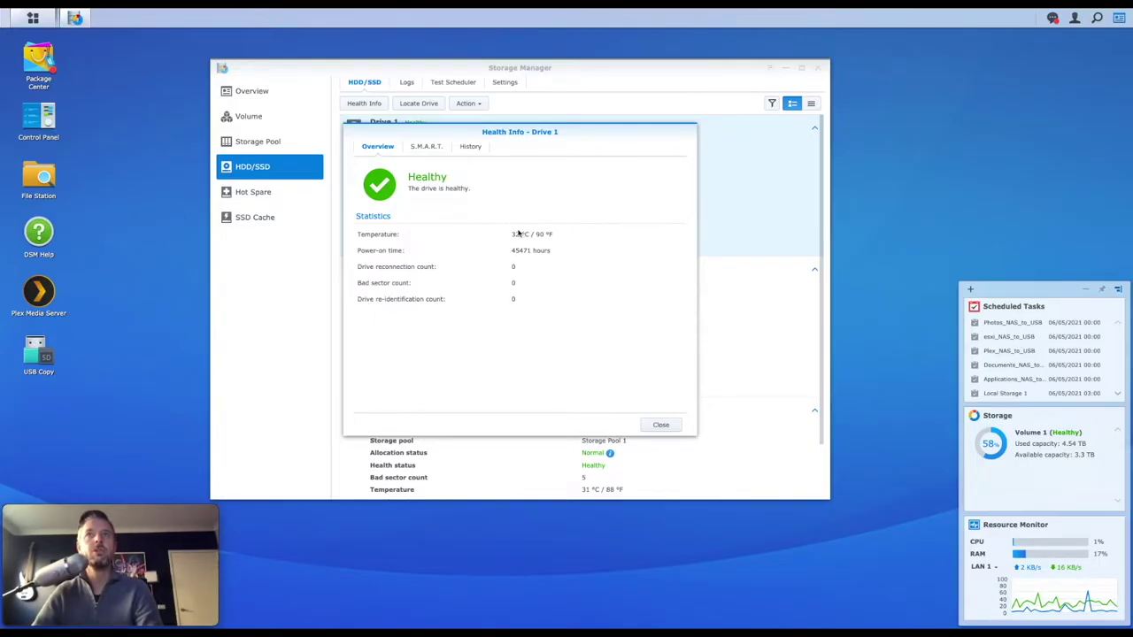
View Drive 1's S.M.A.R.T. results: quick and extended tests Healthy, next run 06/16/2021 00:00.
click(428, 149)
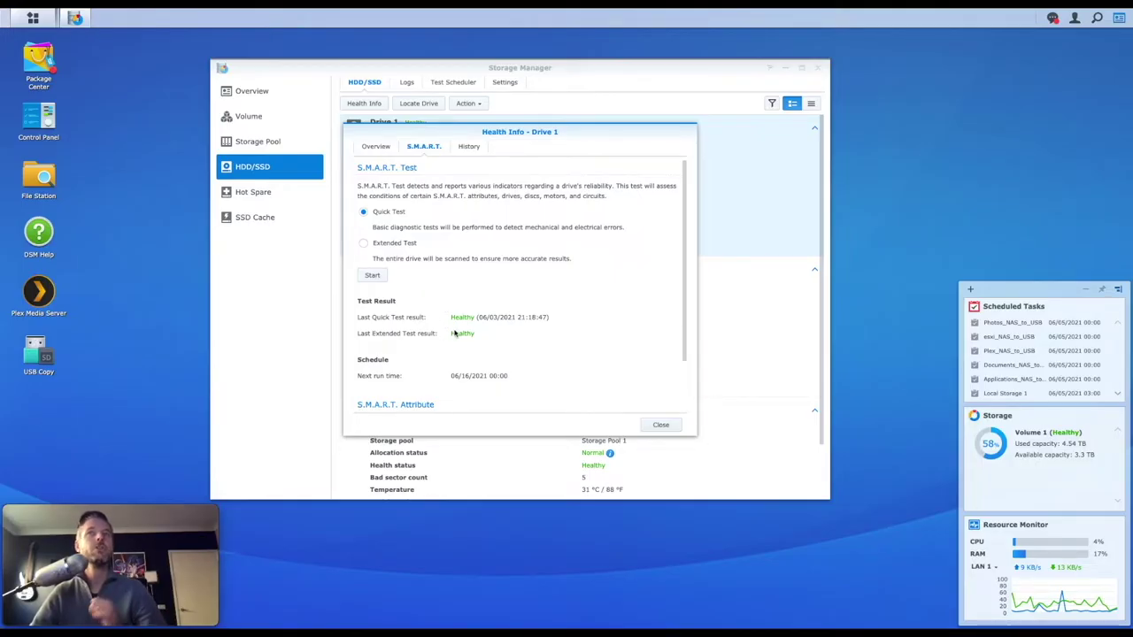
scroll(454, 333, down, 1)
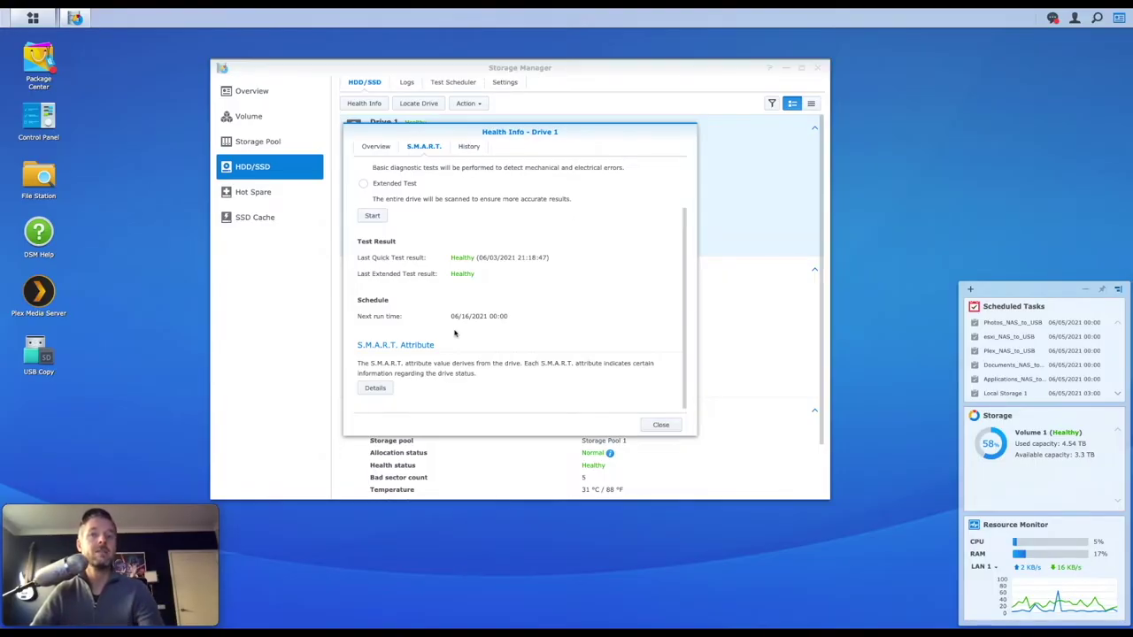
Run a confirmed S.M.A.R.T. Quick Test on Drive 1, then open its S.M.A.R.T. attribute table.
scroll(455, 333, up, 2)
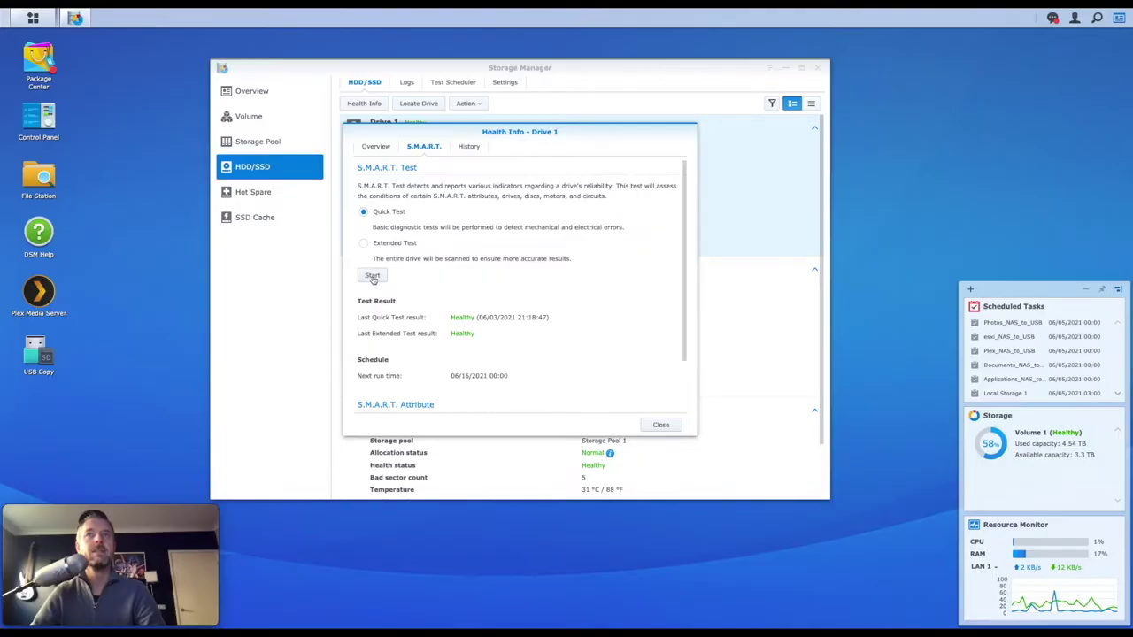
click(372, 276)
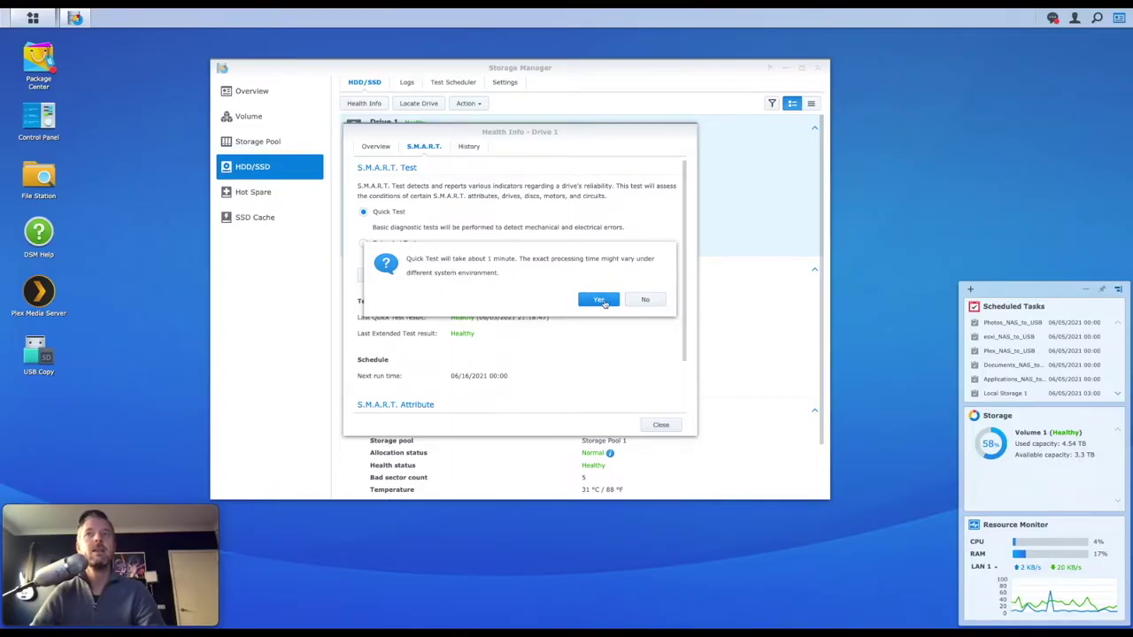
click(599, 300)
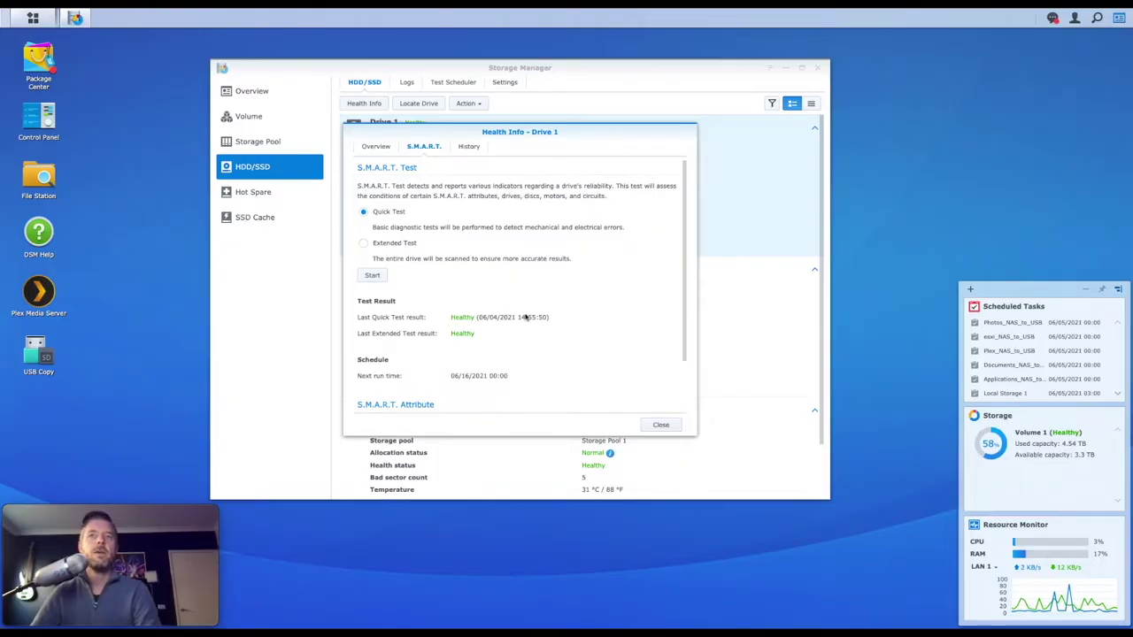
scroll(525, 317, down, 1)
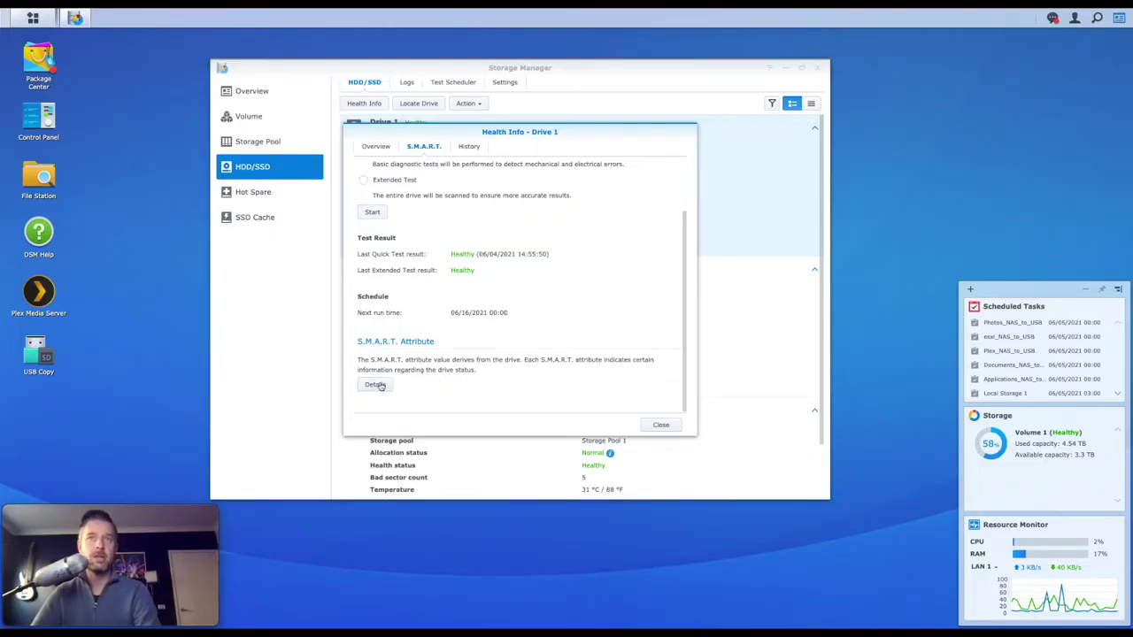
click(378, 385)
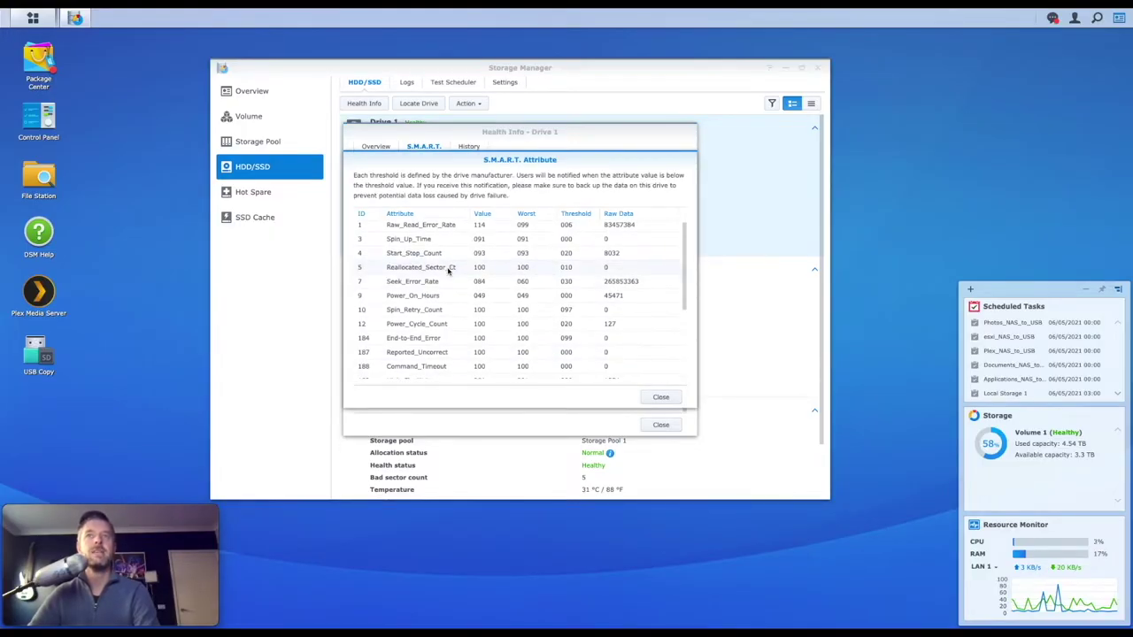
scroll(438, 297, down, 3)
scroll(436, 283, up, 3)
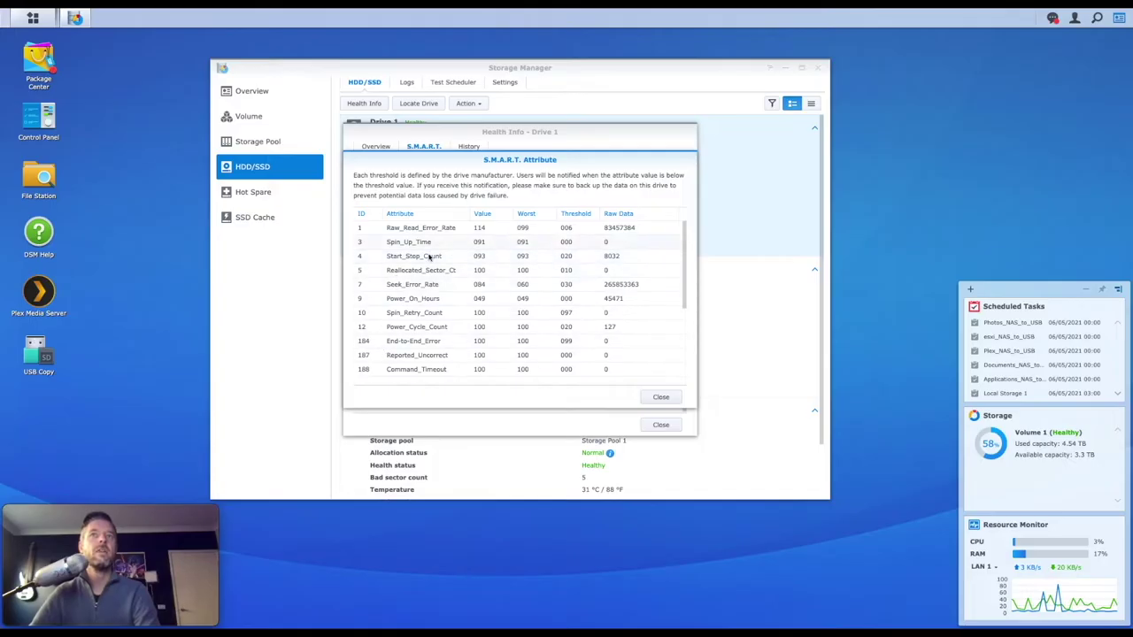
scroll(441, 271, down, 5)
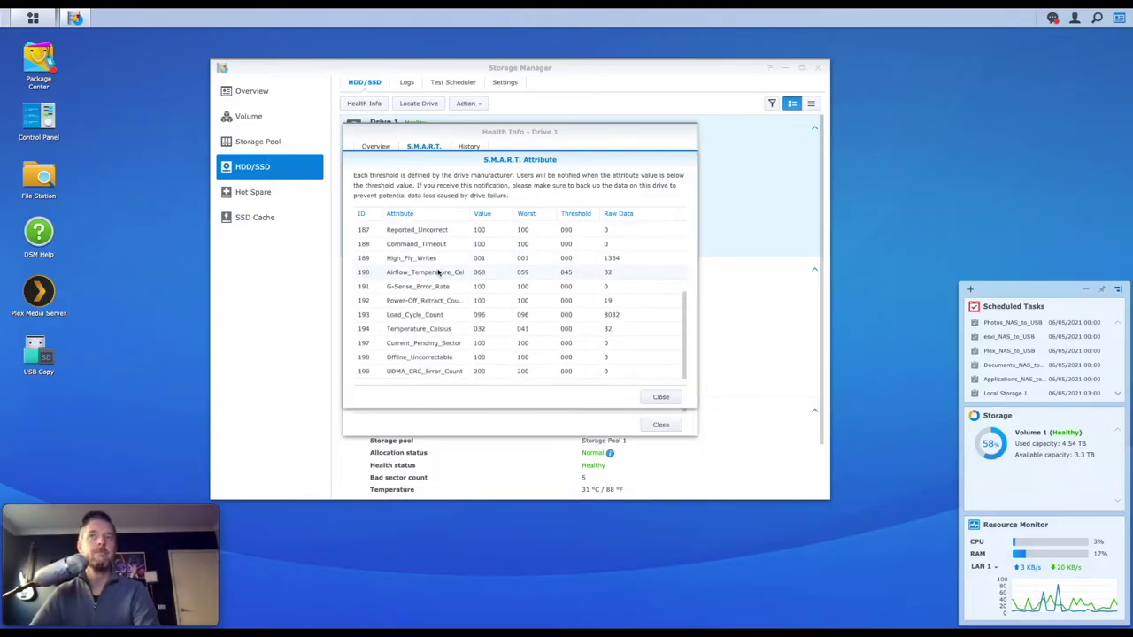
scroll(421, 262, up, 5)
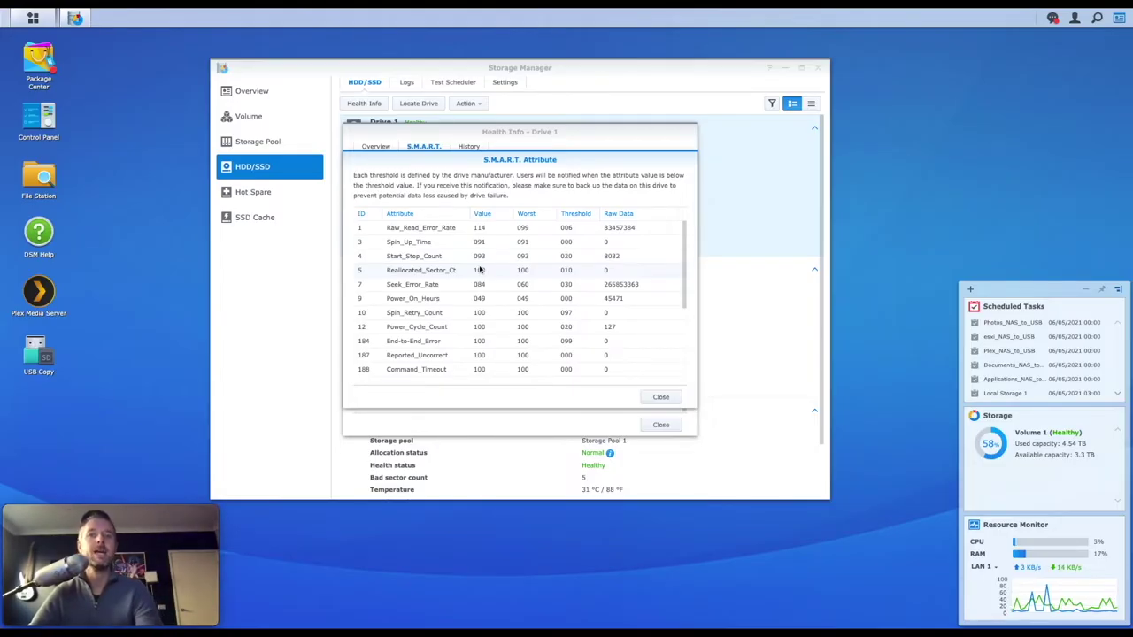
click(660, 396)
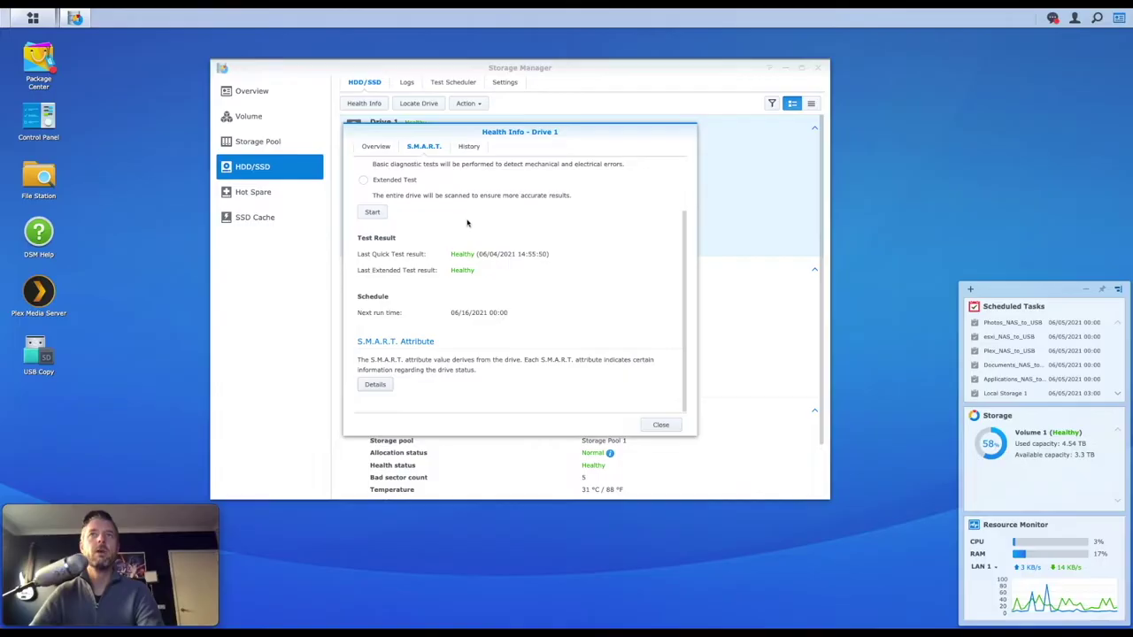
click(470, 147)
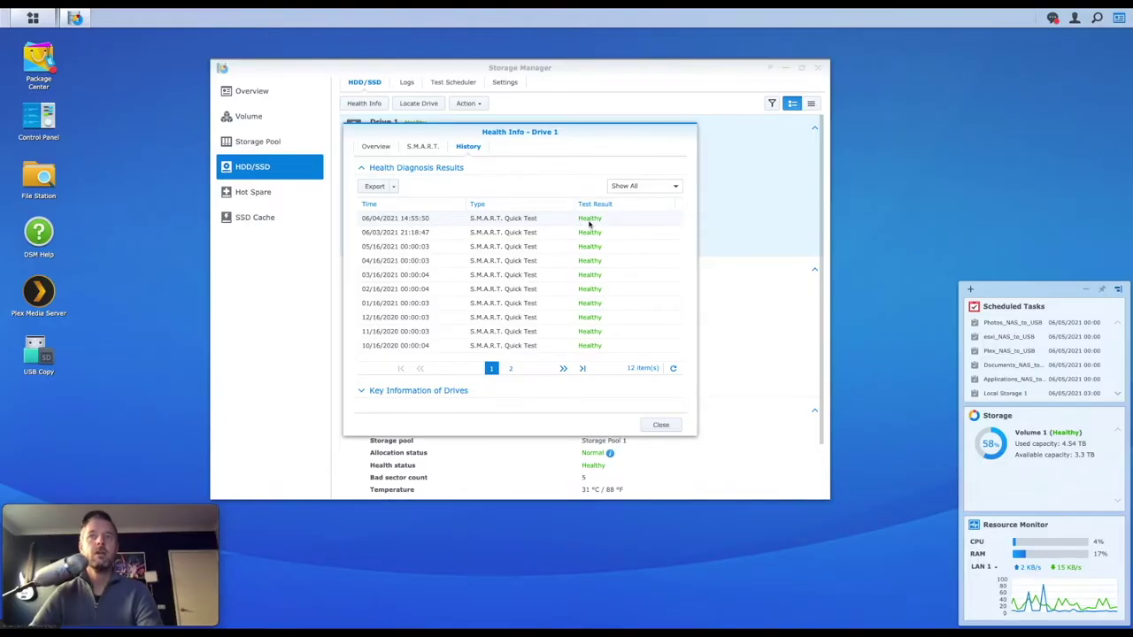
Expand and collapse Drive 1's key drive information charts.
click(363, 392)
scroll(450, 328, down, 4)
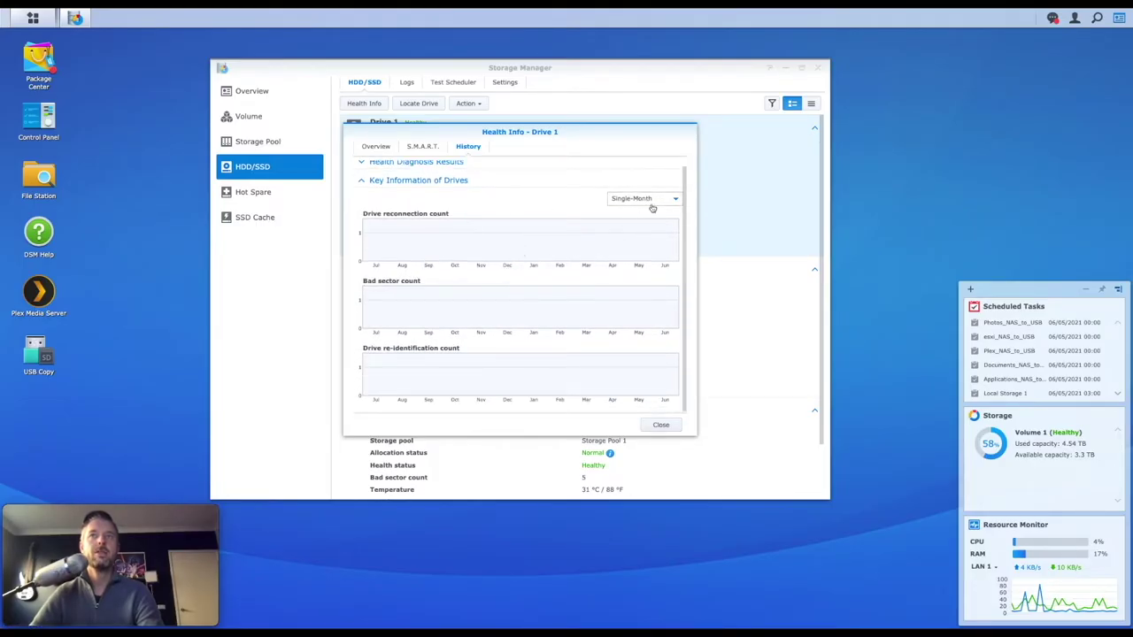
scroll(577, 257, up, 1)
click(365, 186)
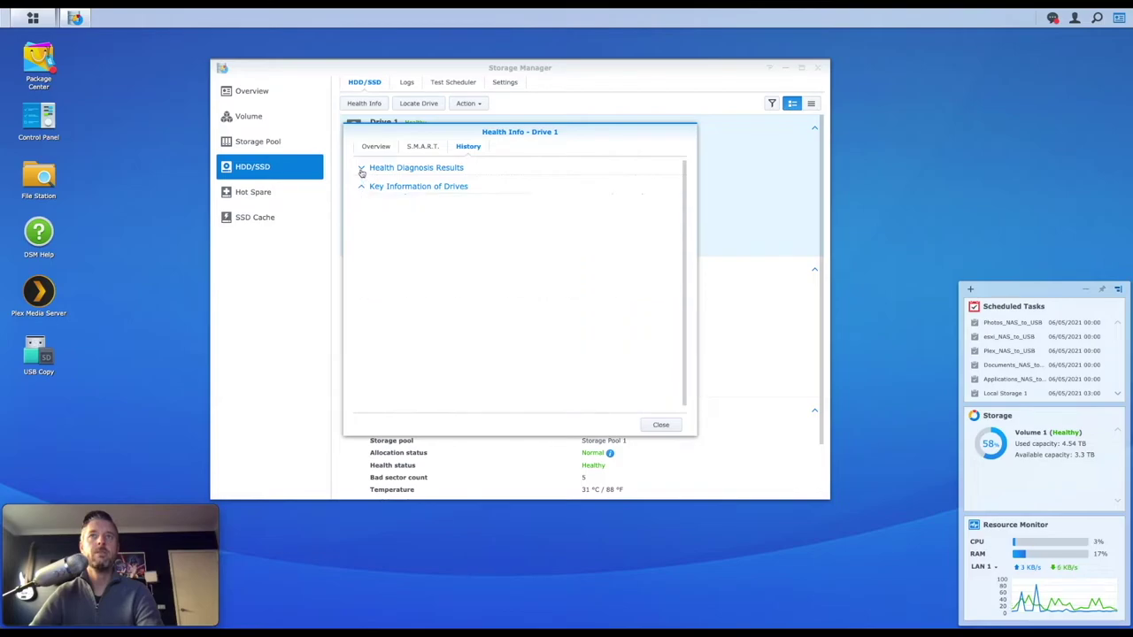
Review Drive 1's test history, export formats and S.M.A.R.T. details, then close the report.
click(365, 168)
click(383, 188)
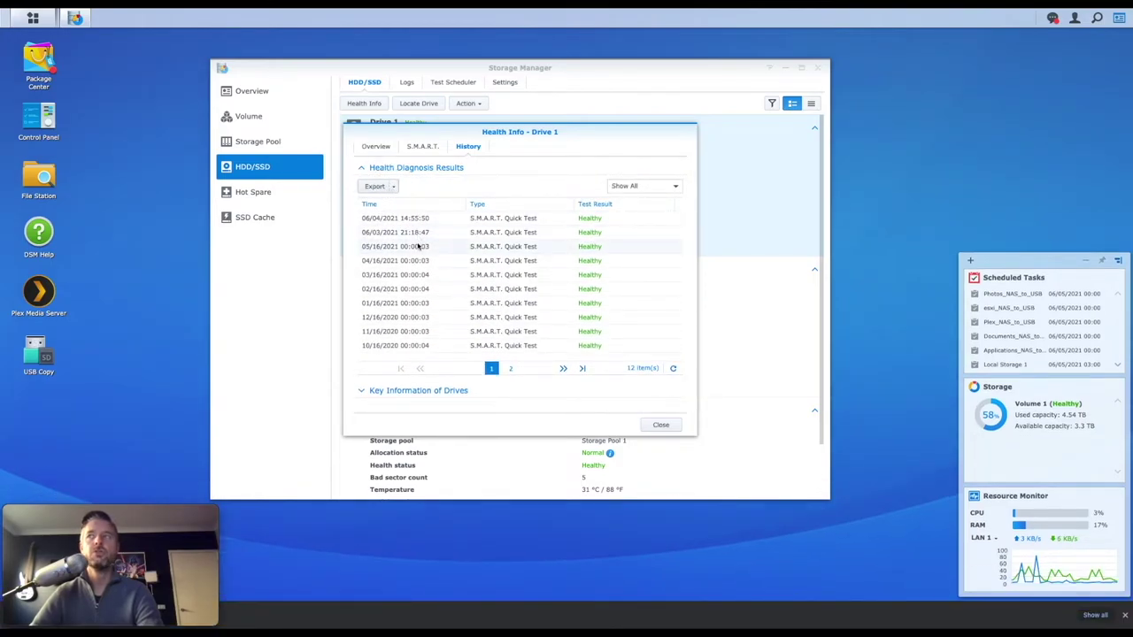
click(393, 186)
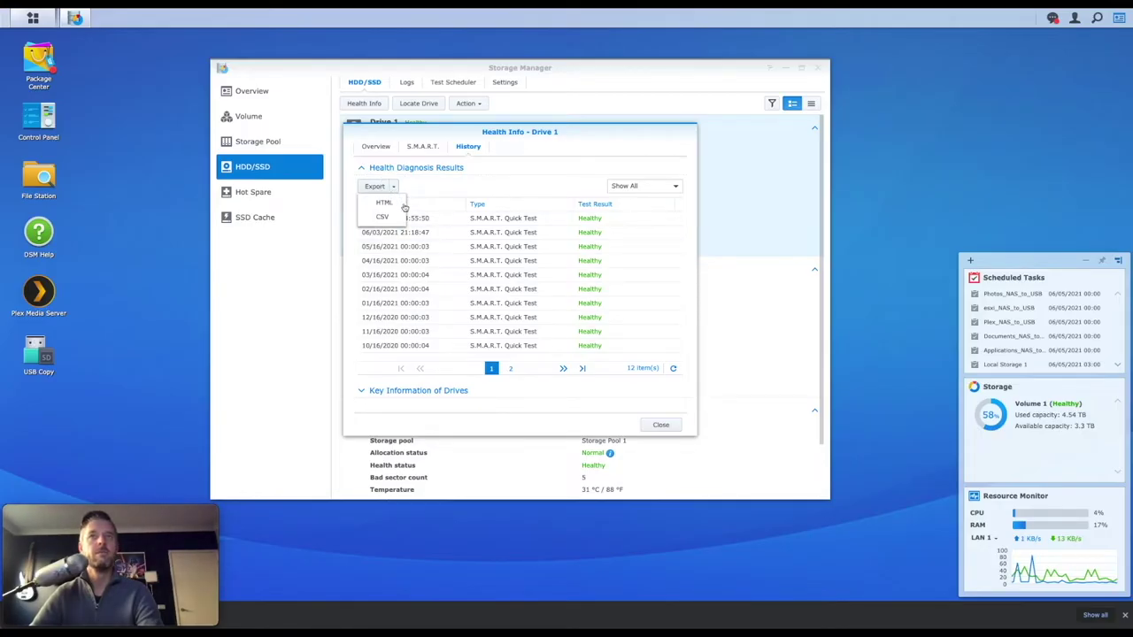
click(478, 192)
click(376, 147)
click(423, 147)
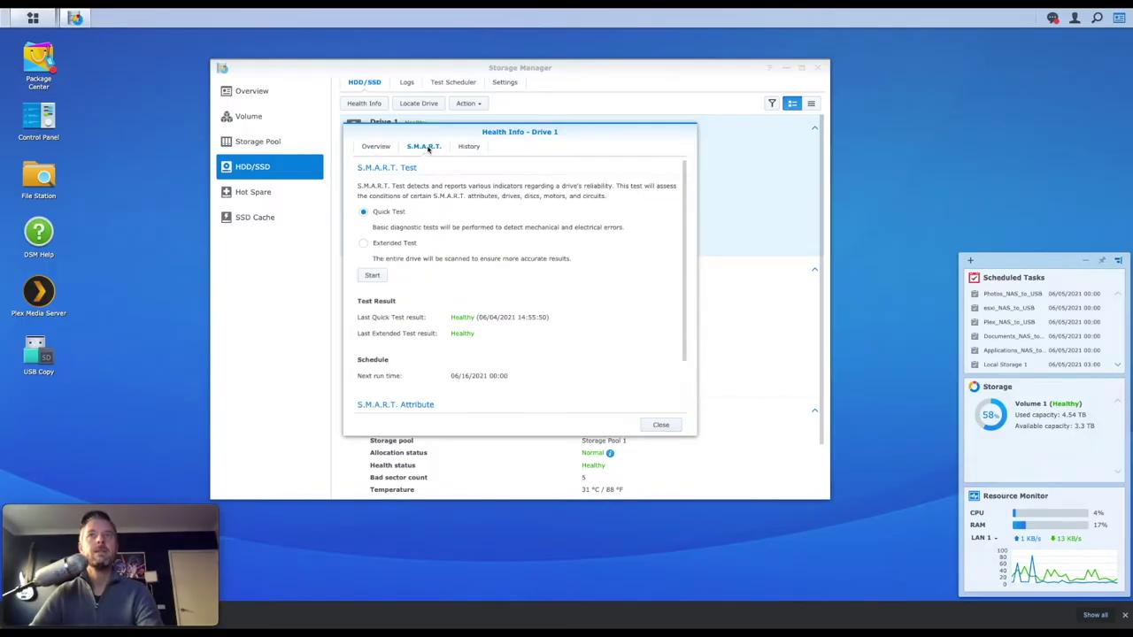
click(376, 147)
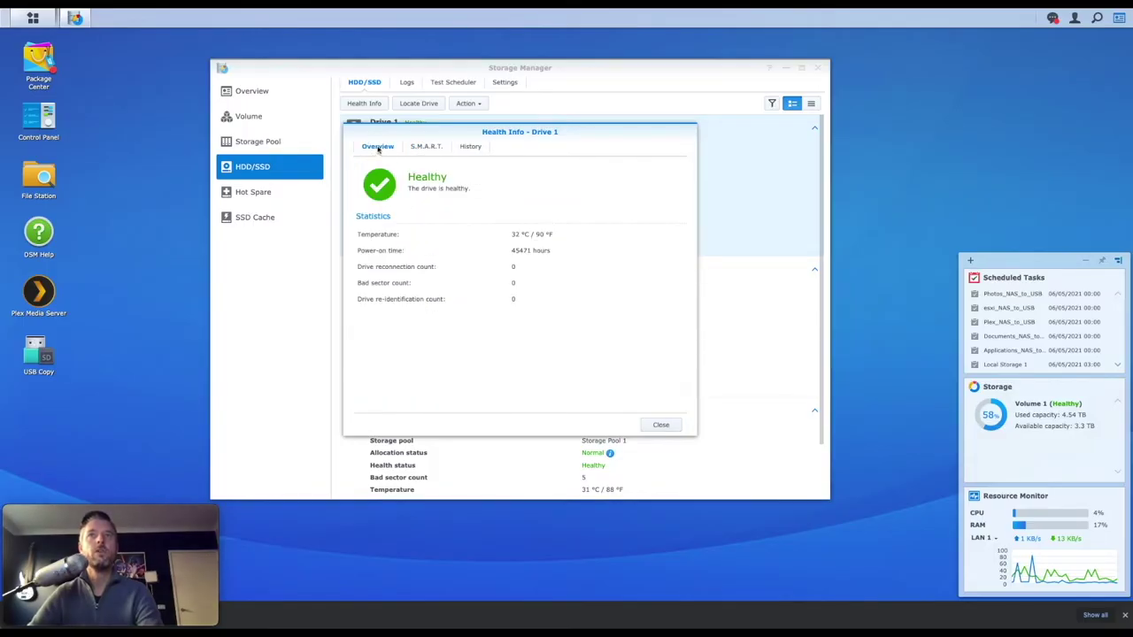
click(664, 425)
Scroll the drive list to Drive 3, showing 31 °C and a bad sector count of 5.
scroll(561, 346, down, 1)
scroll(539, 324, up, 1)
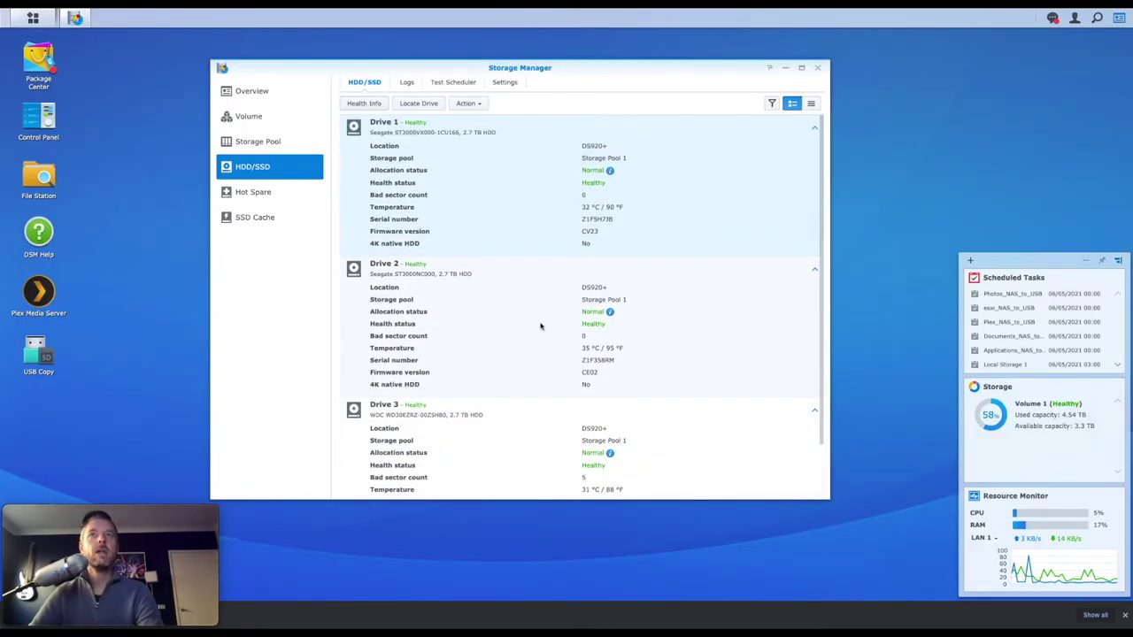
scroll(540, 354, down, 2)
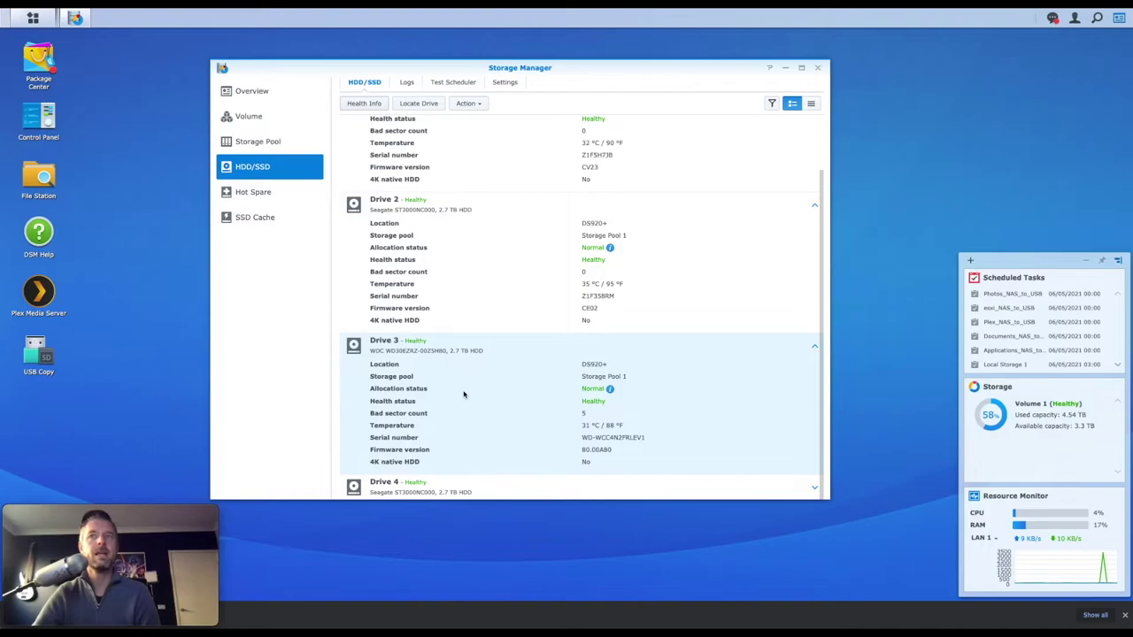
click(364, 104)
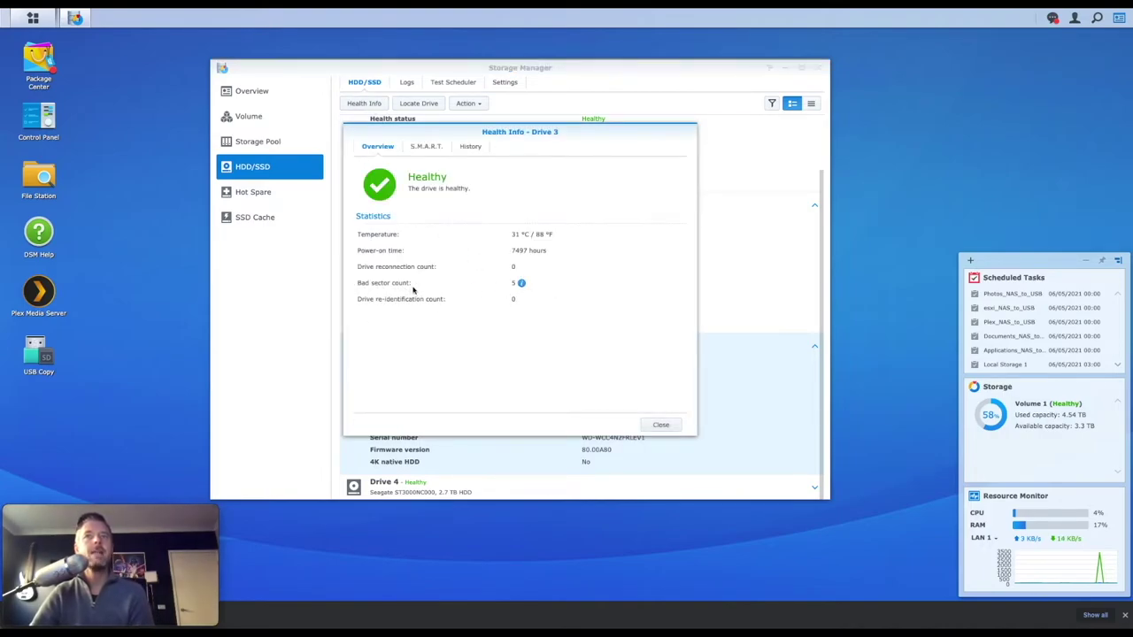
mouse_move(524, 287)
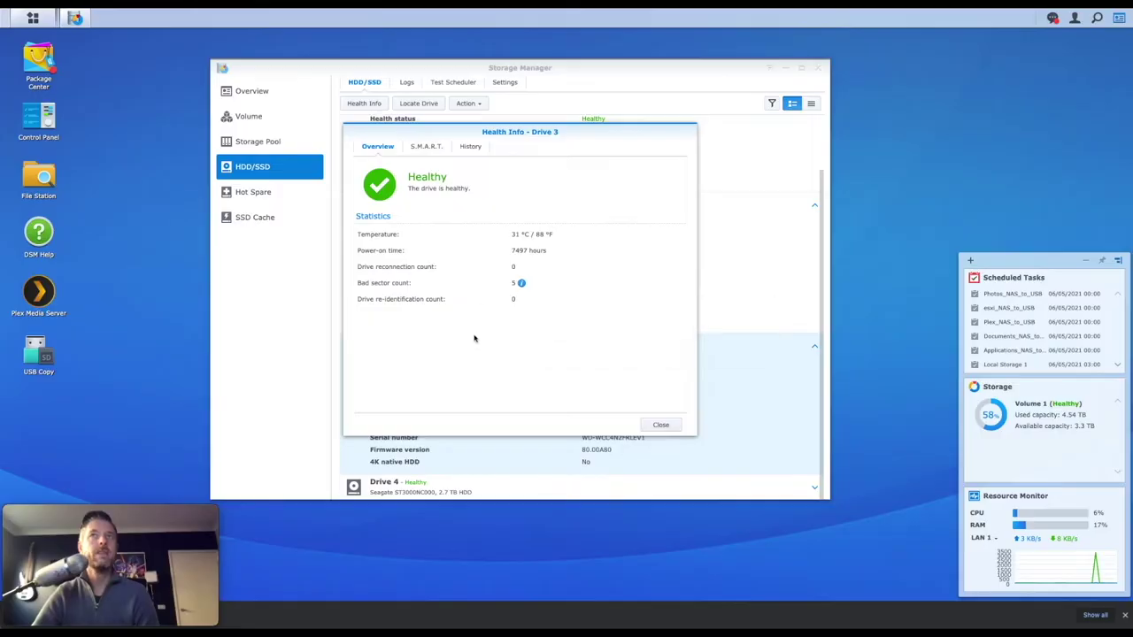
click(421, 147)
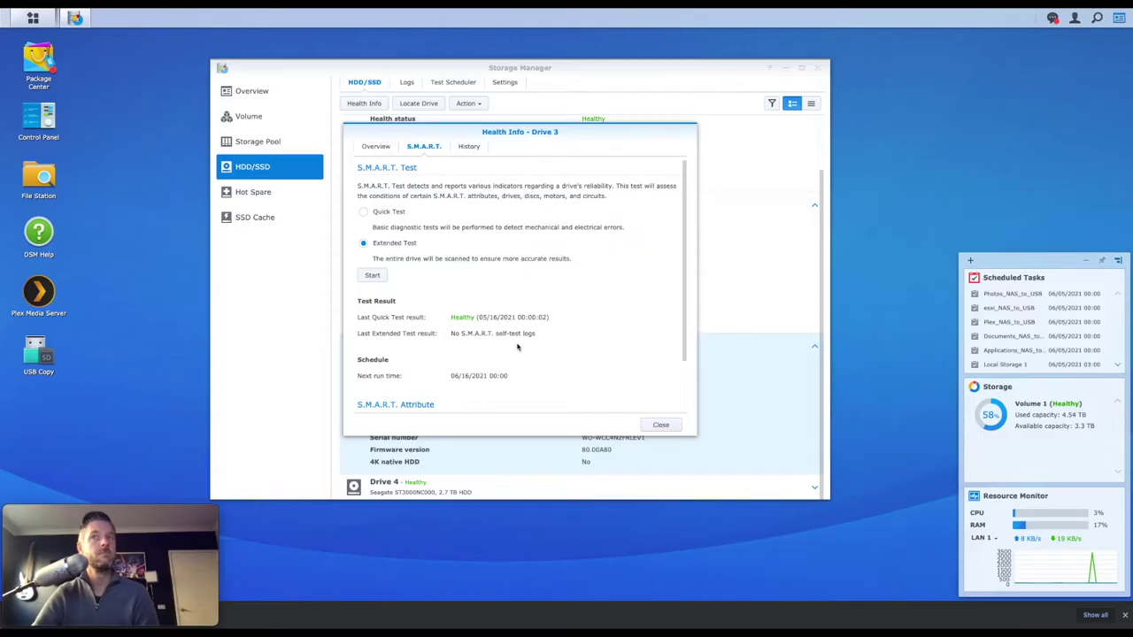
click(469, 146)
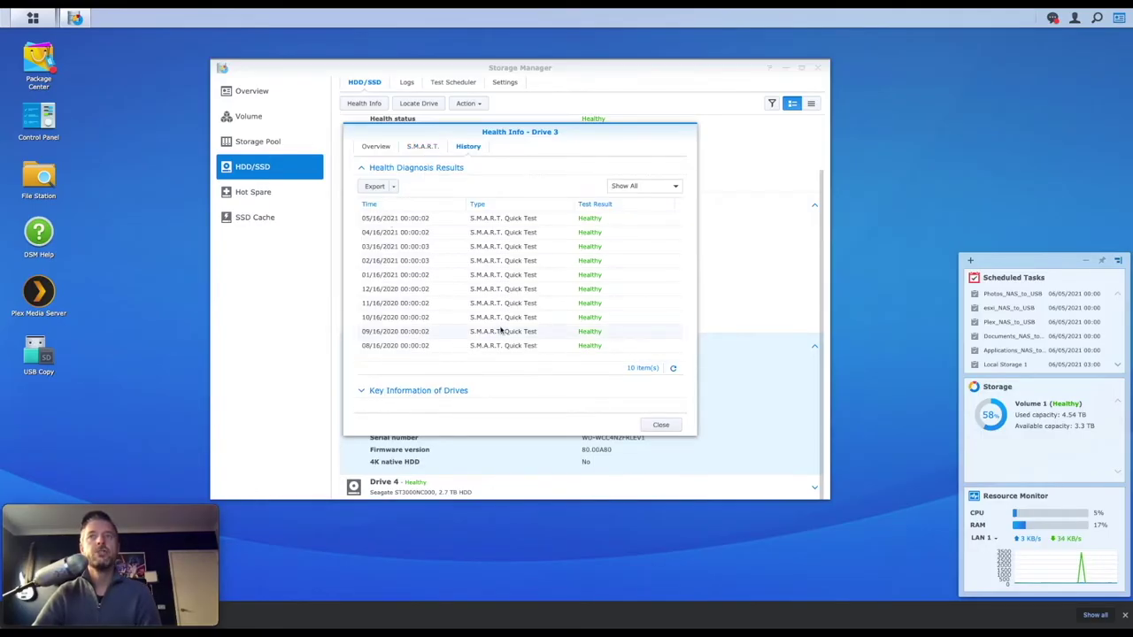
click(361, 393)
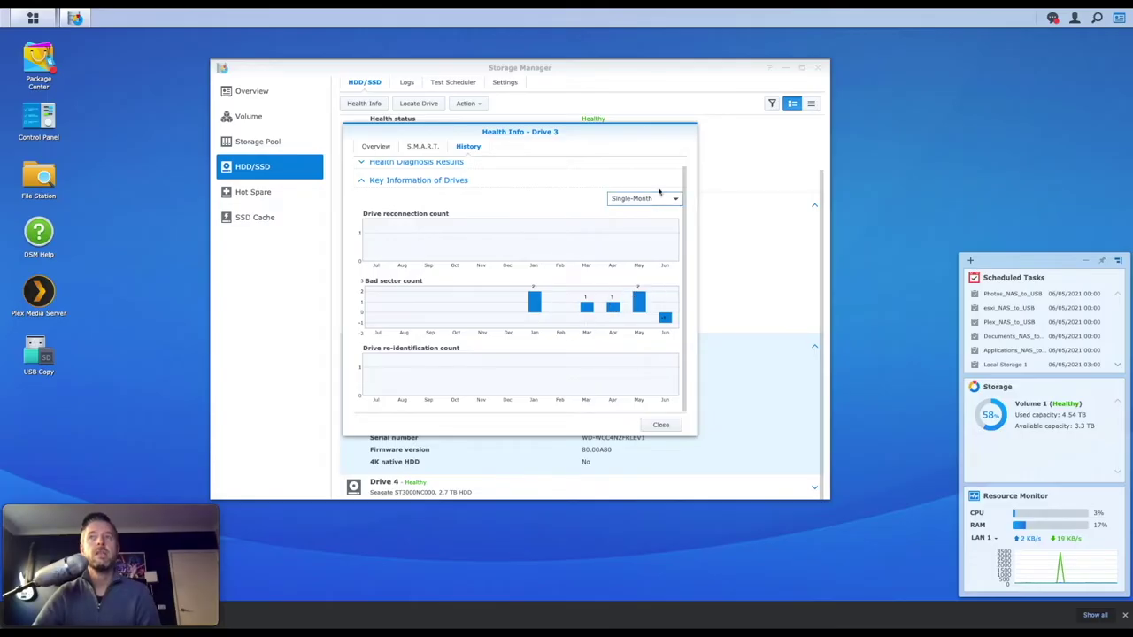
click(632, 200)
click(632, 227)
mouse_move(534, 321)
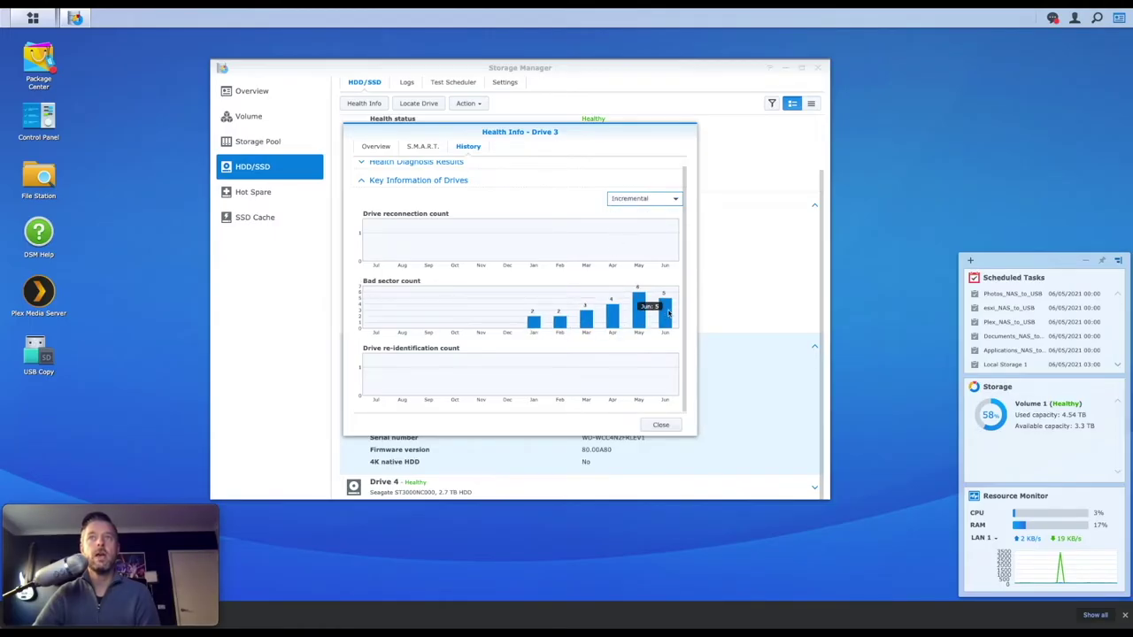
click(629, 202)
click(634, 216)
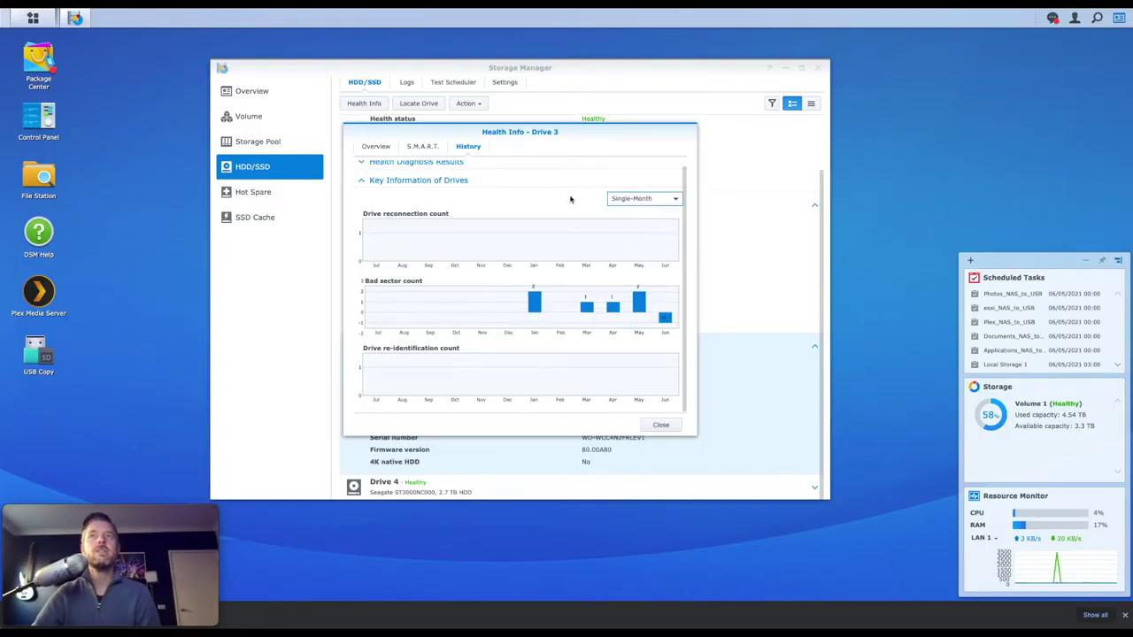
click(375, 149)
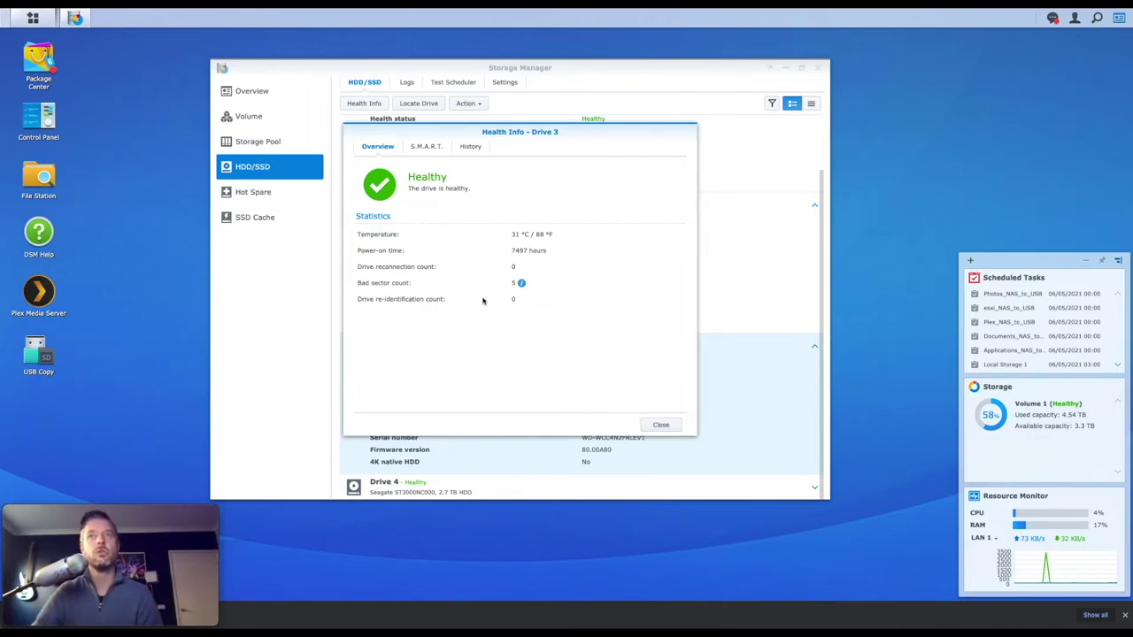
click(426, 147)
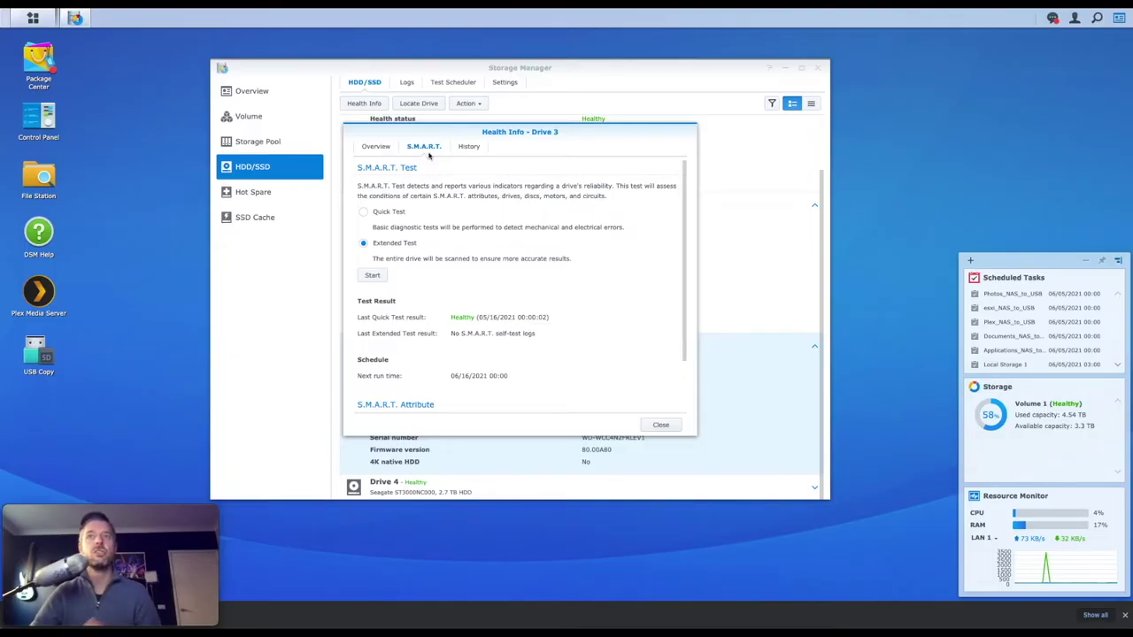
click(661, 425)
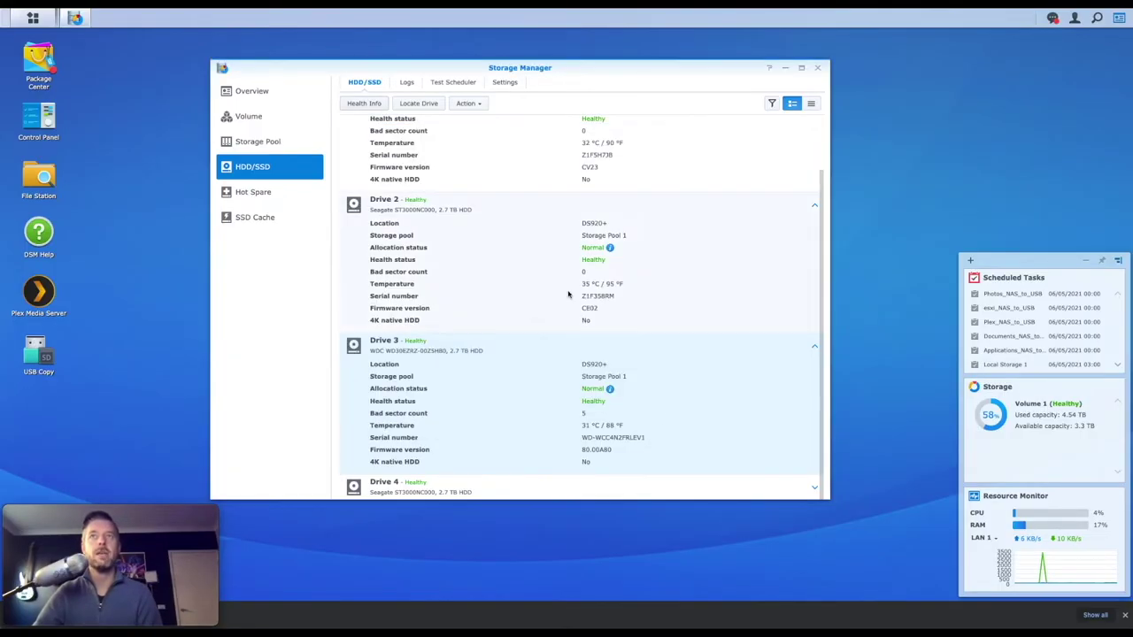
Review the drive error log, then view the Auto S.M.A.R.T. quick test schedule.
click(405, 84)
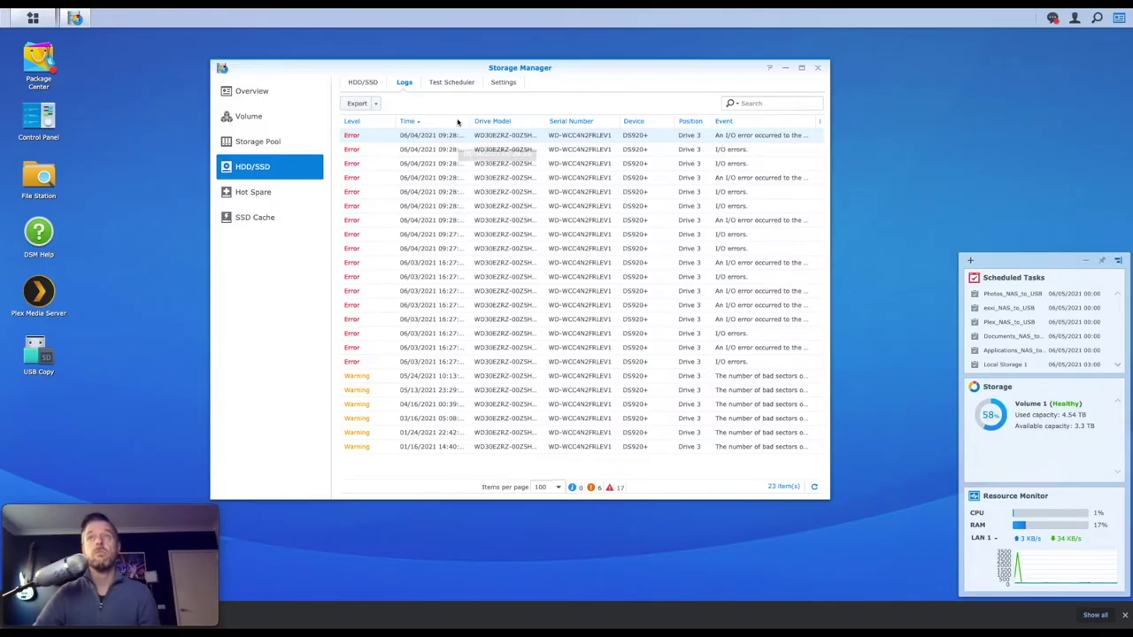
click(452, 83)
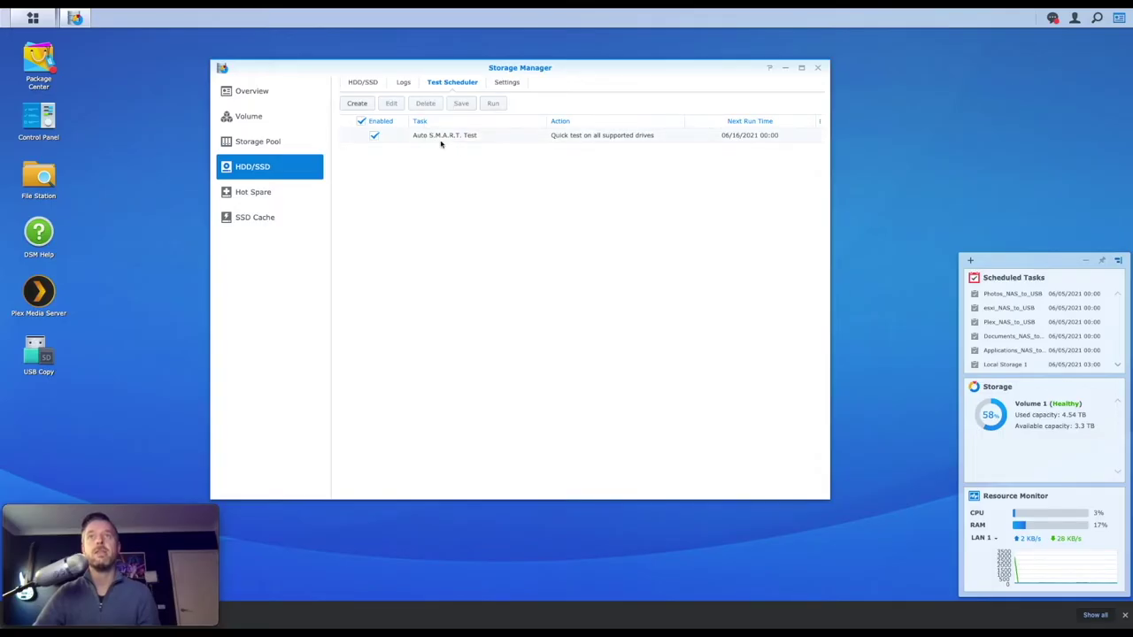
Inspect the new-task and Auto S.M.A.R.T. Test edit dialogs without saving, then view drive health Settings.
click(357, 103)
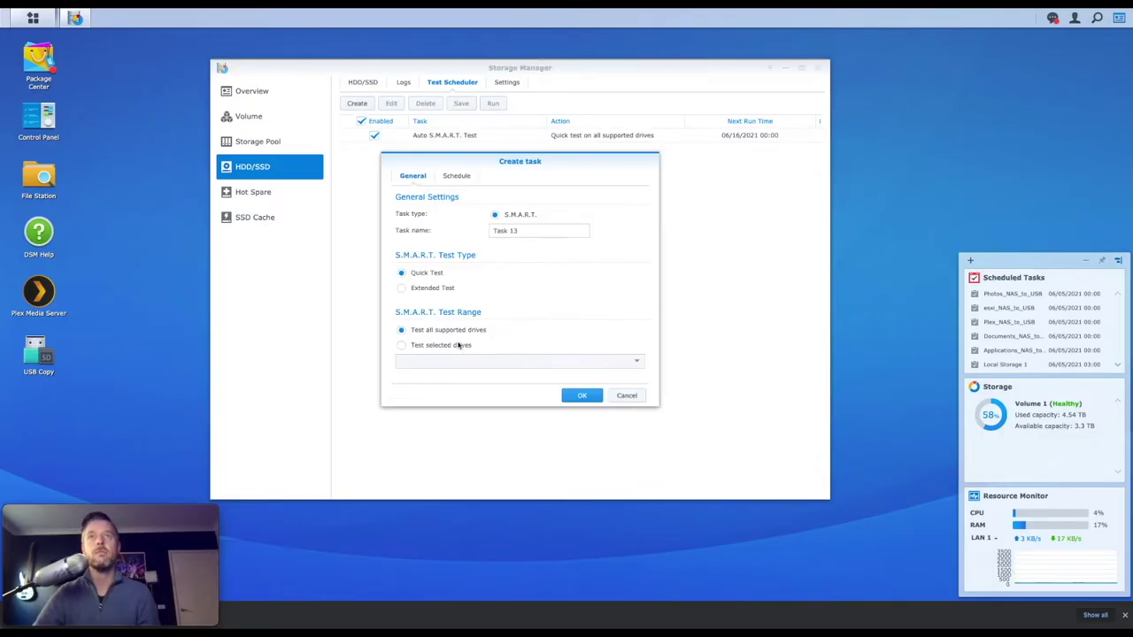
click(628, 395)
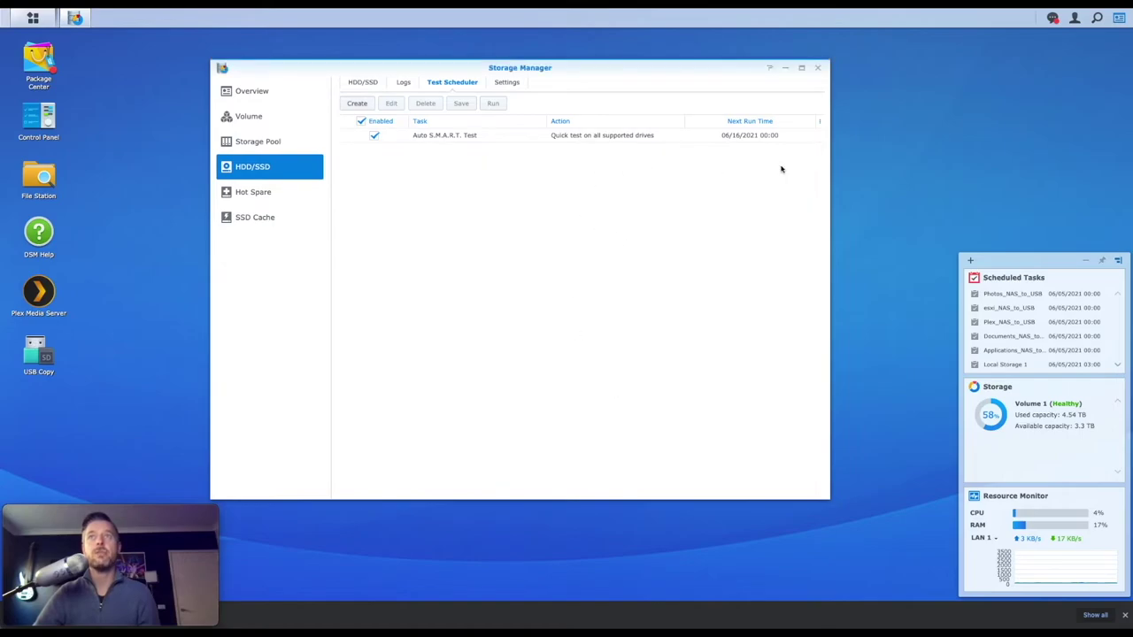
click(506, 136)
click(391, 104)
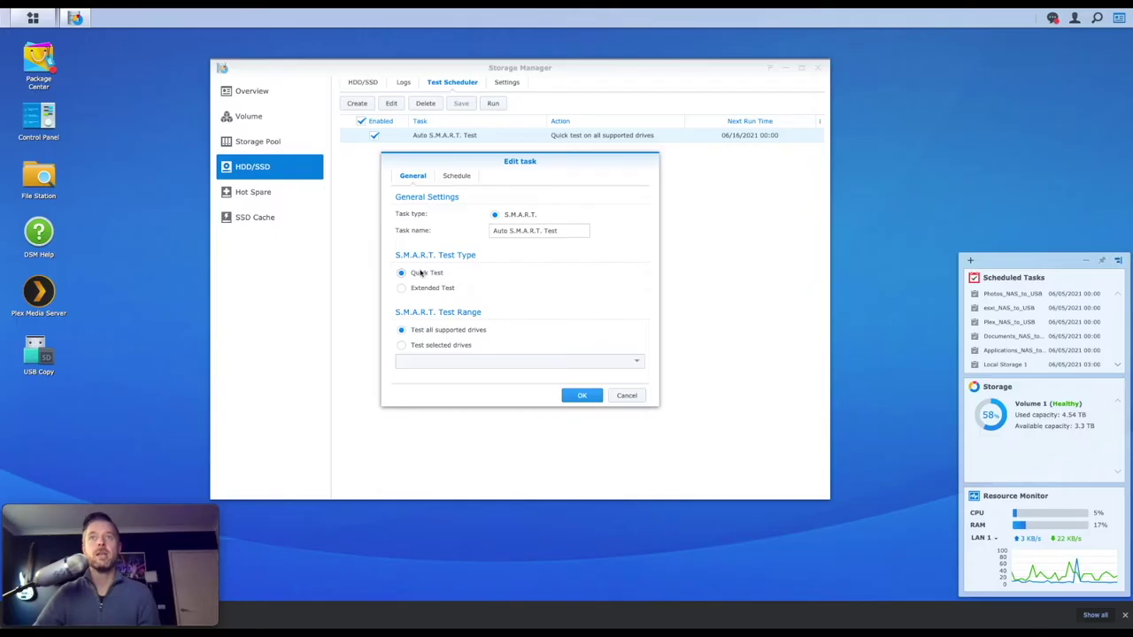
click(627, 395)
click(503, 82)
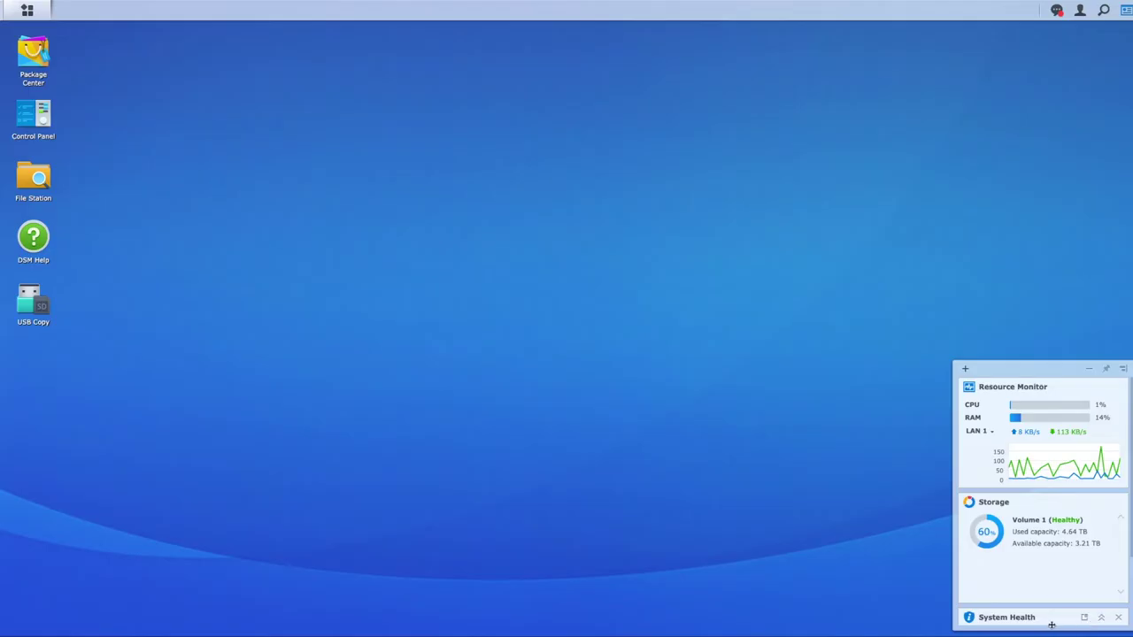
Check the System Health drive warning, then reopen Storage Manager from the main menu.
click(1105, 619)
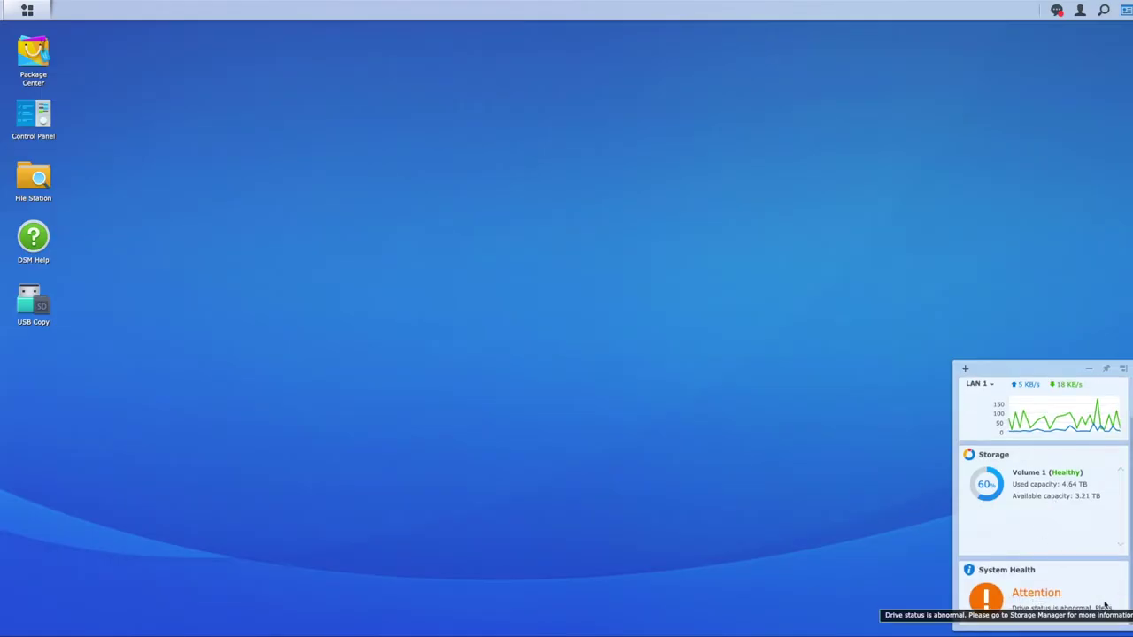
scroll(1045, 602, down, 1)
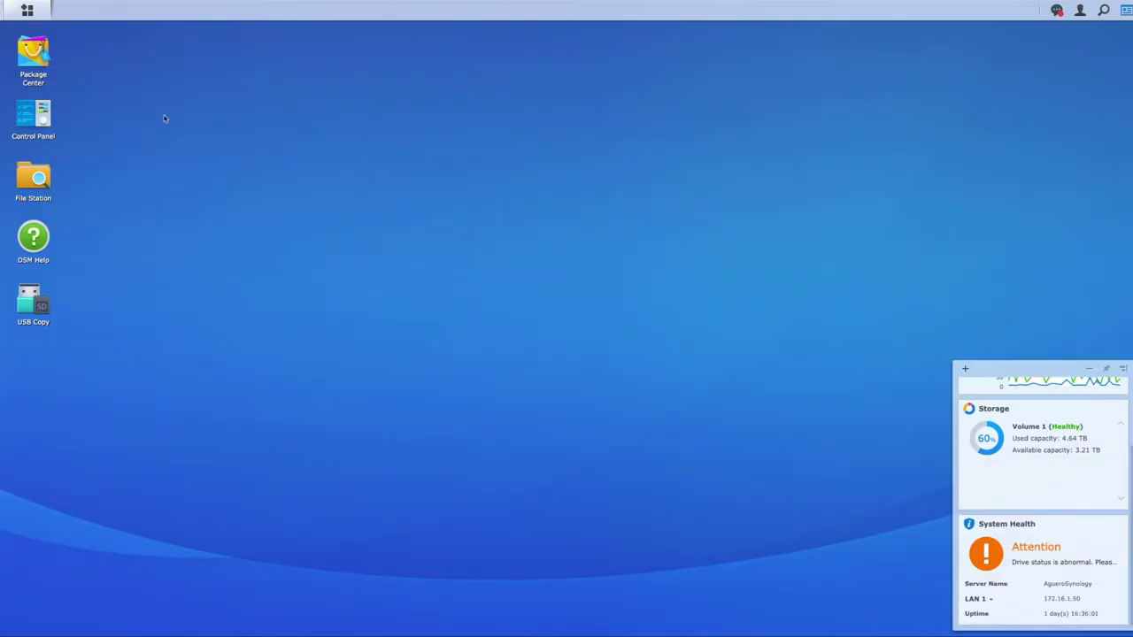
click(28, 10)
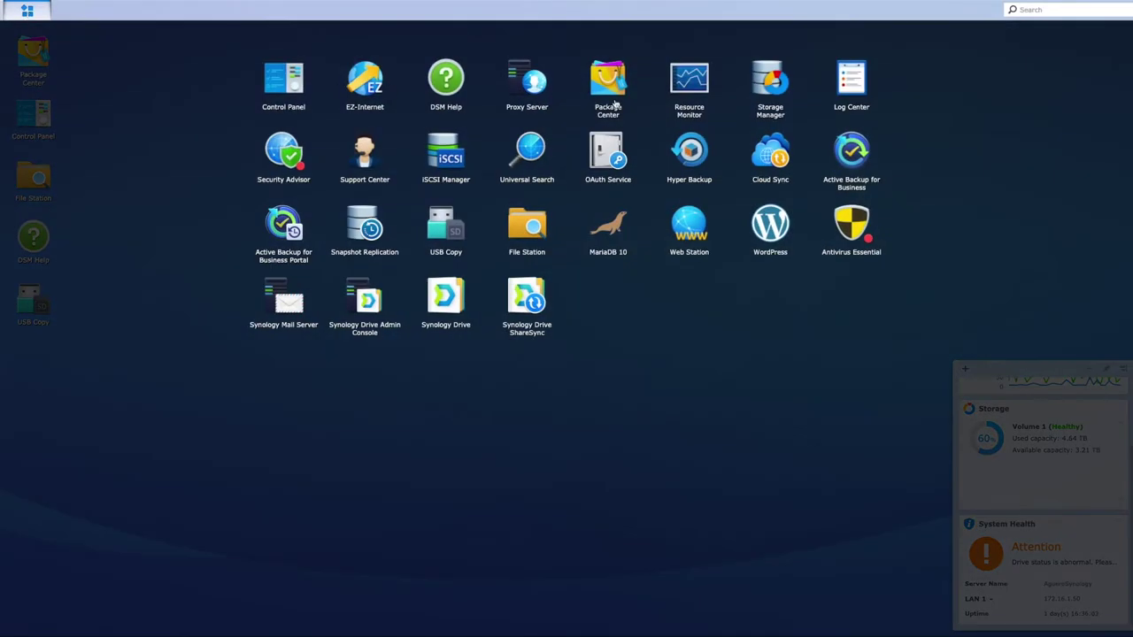
click(777, 84)
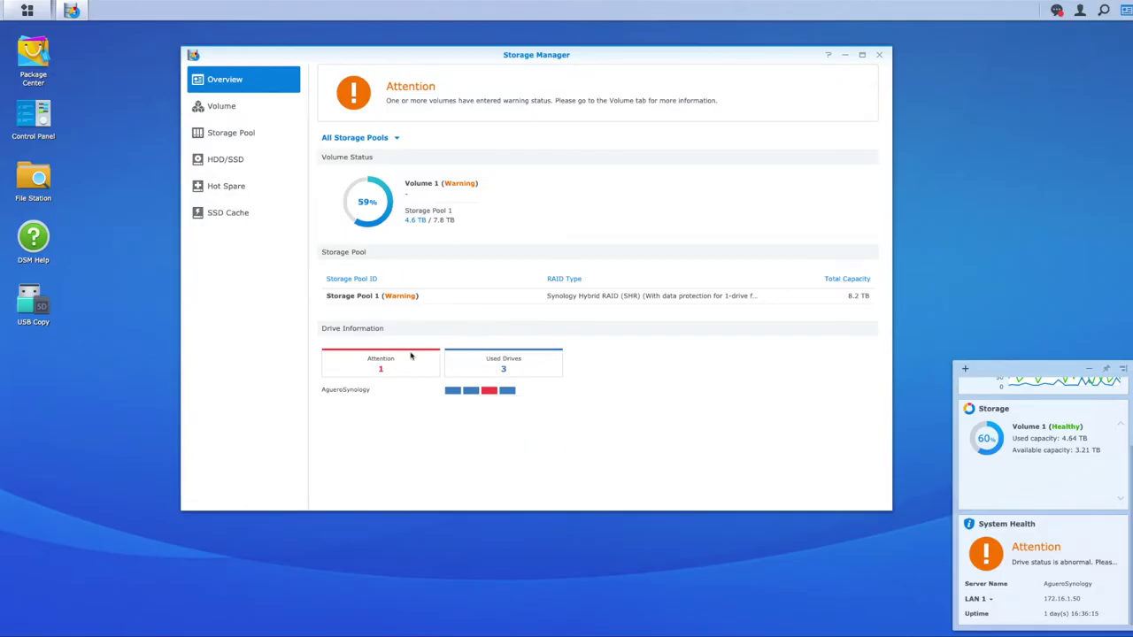
Review Drive 3's health report in HDD/SSD, confirming it is failing with 17 bad sectors.
click(226, 160)
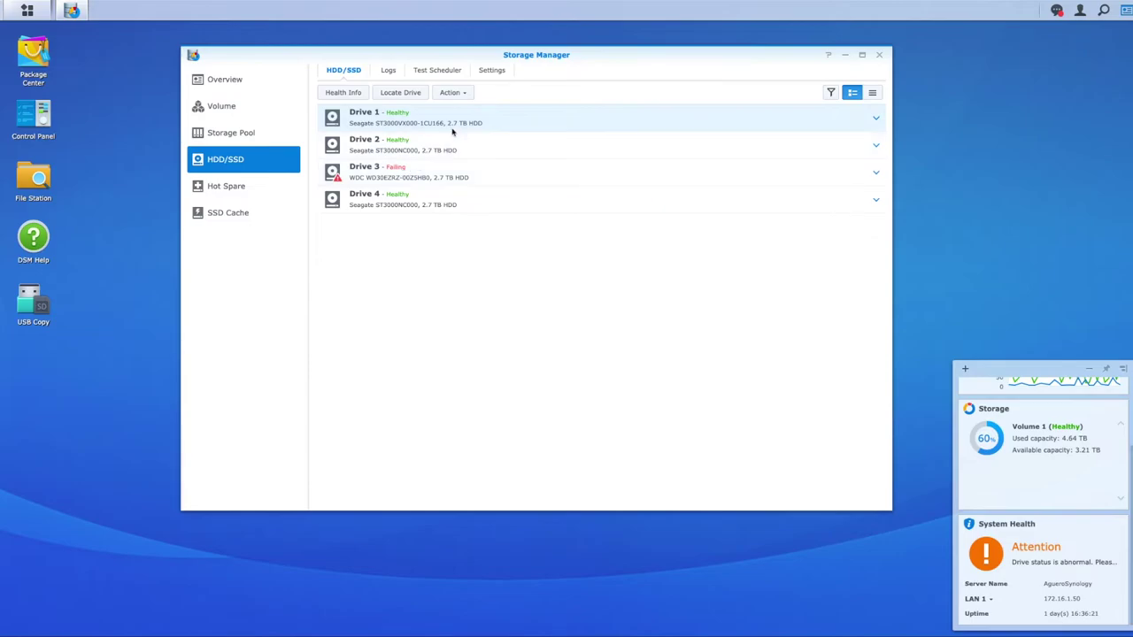
click(478, 171)
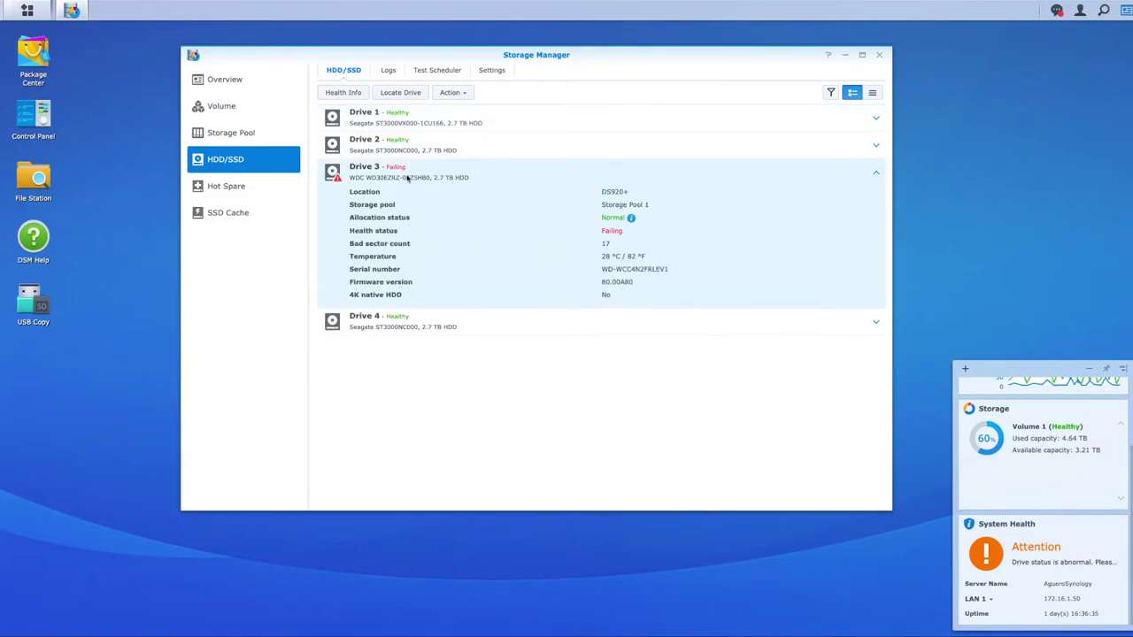
click(345, 93)
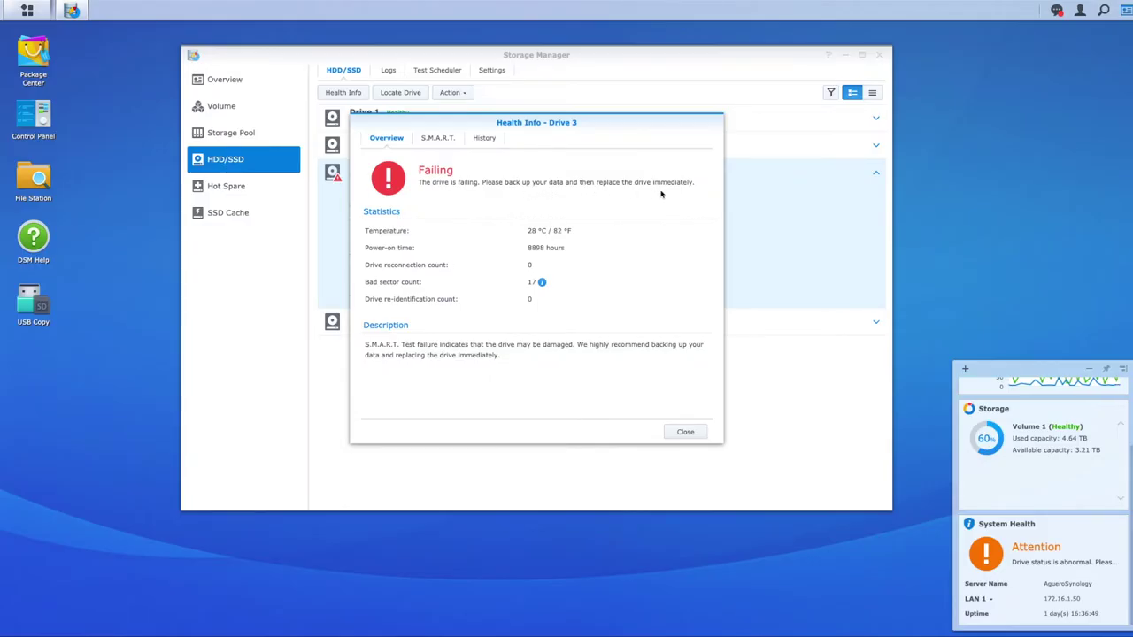
click(695, 440)
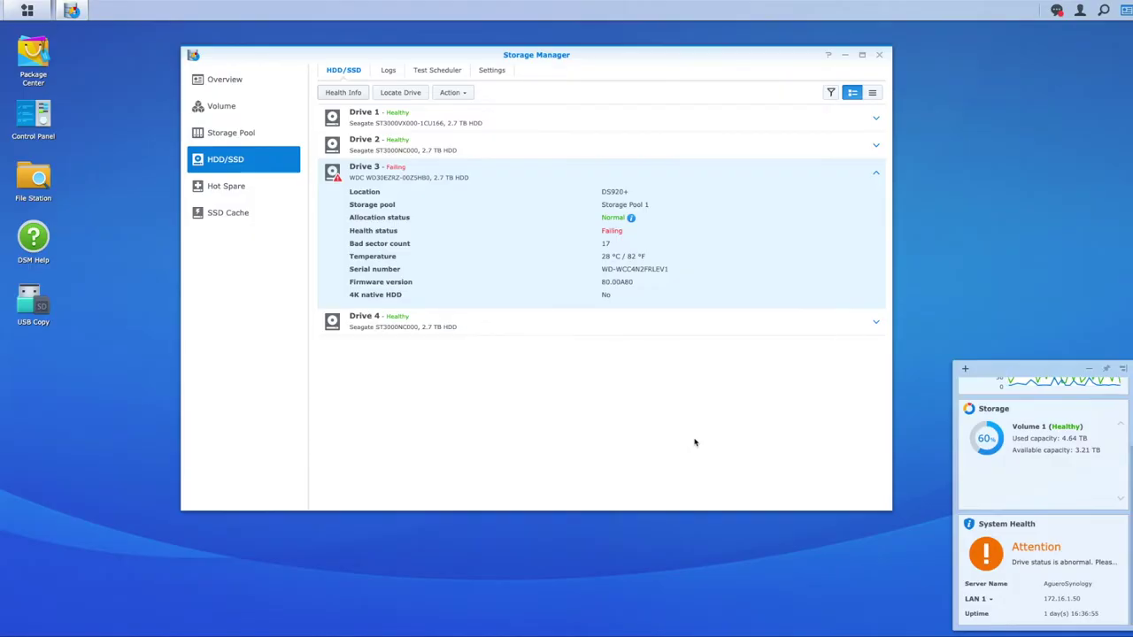
click(876, 173)
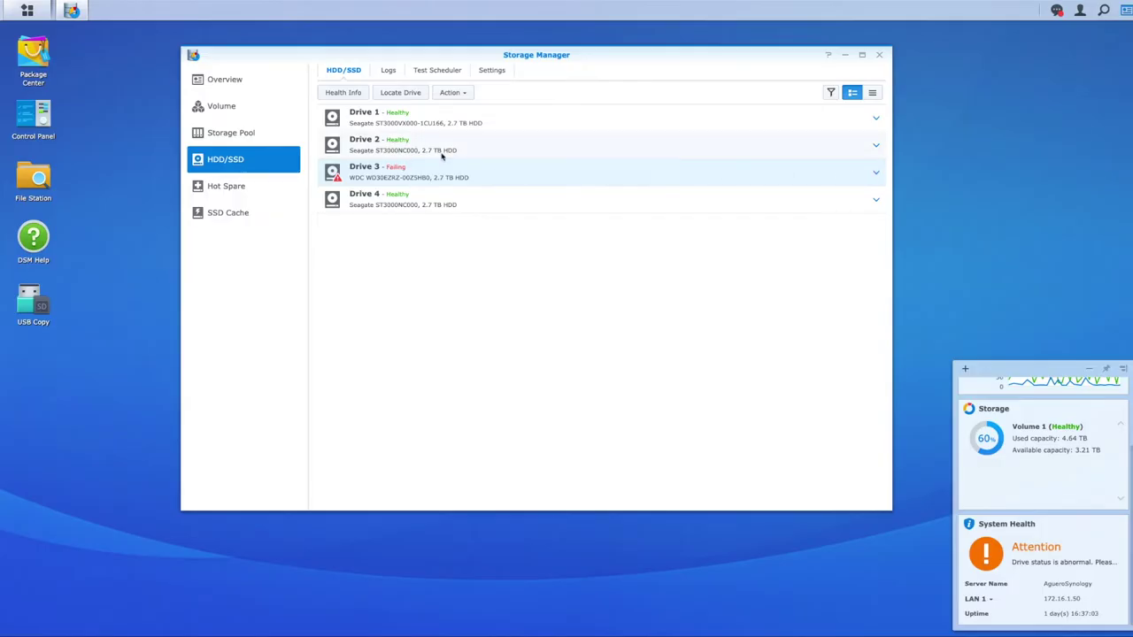
click(235, 138)
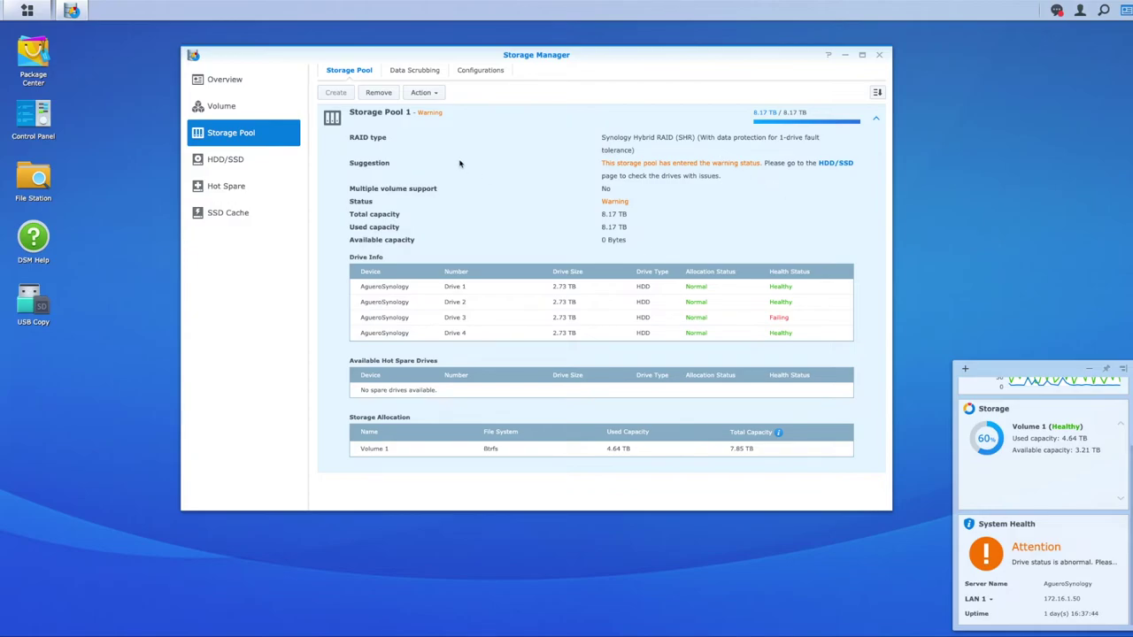
click(223, 160)
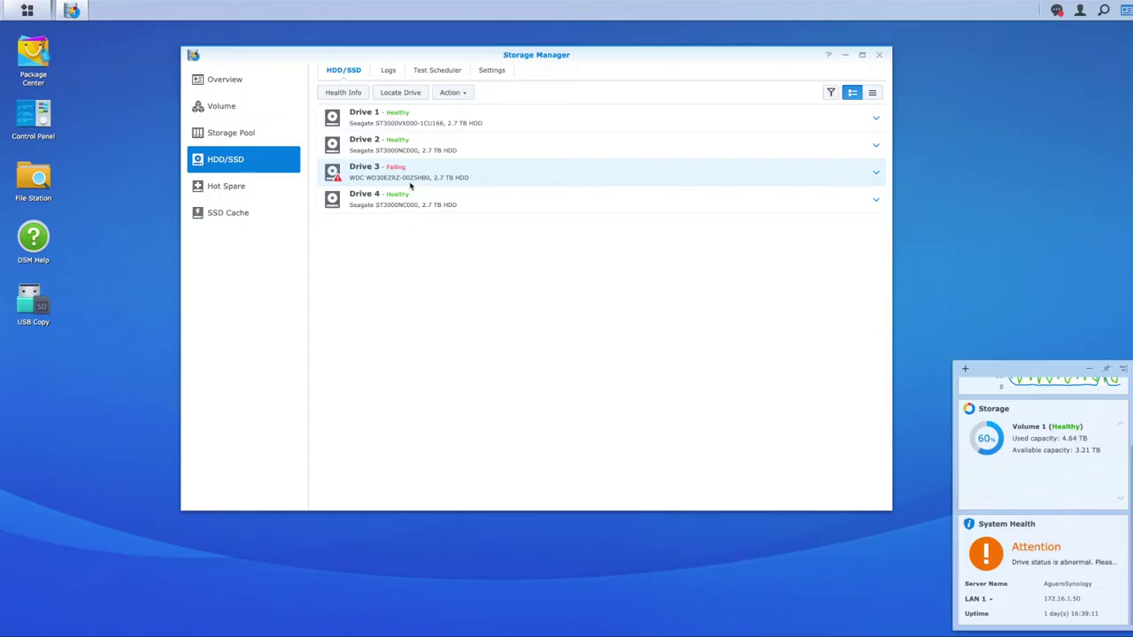
Locate Drive 3 so its indicator light turns orange for 1 minute.
click(408, 94)
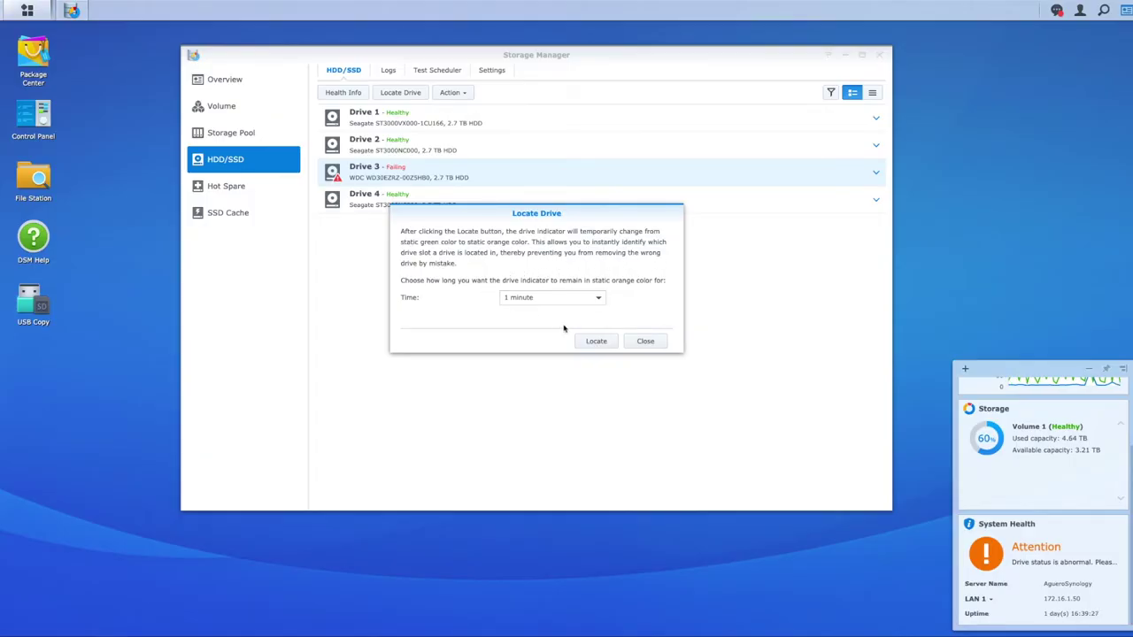
click(600, 342)
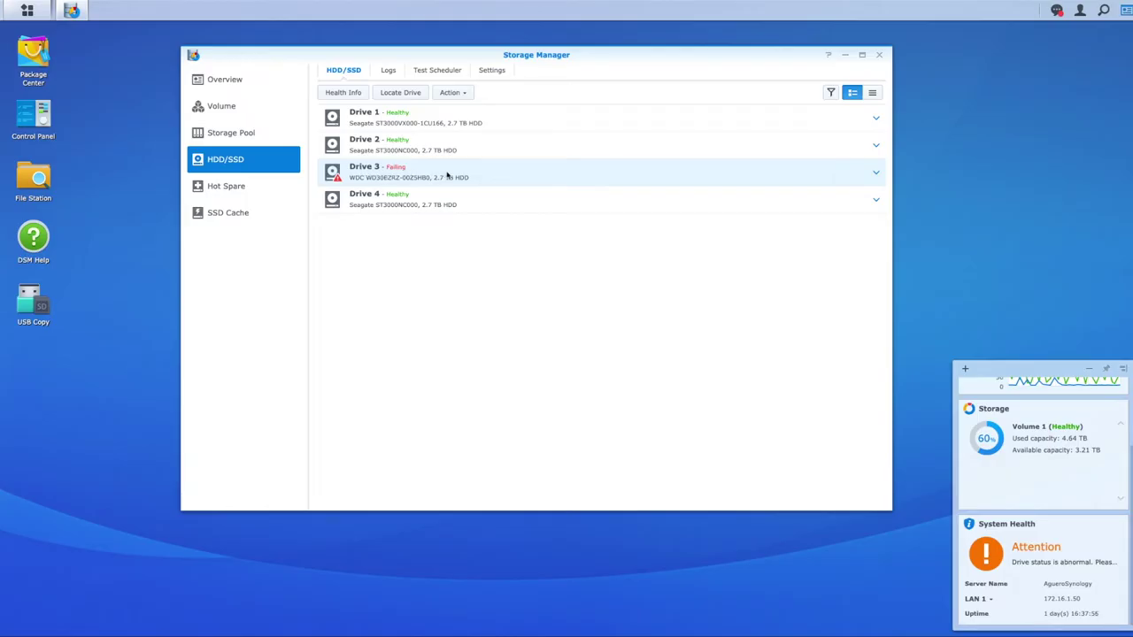
Deactivate the failing Drive 3 so it can be swapped for a new drive.
click(461, 93)
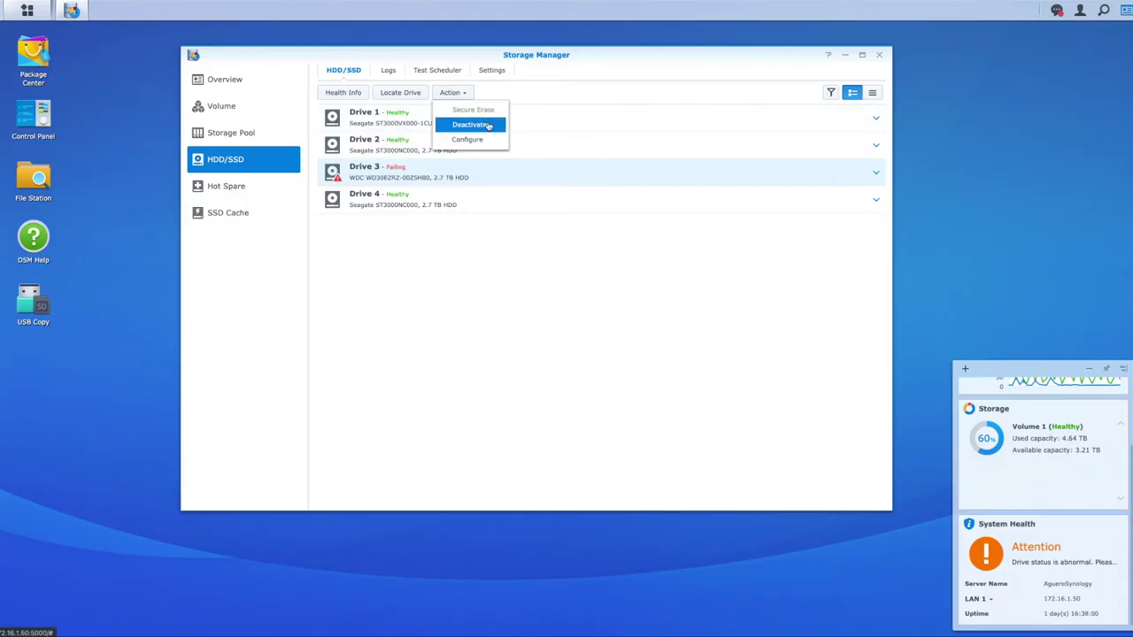
click(488, 127)
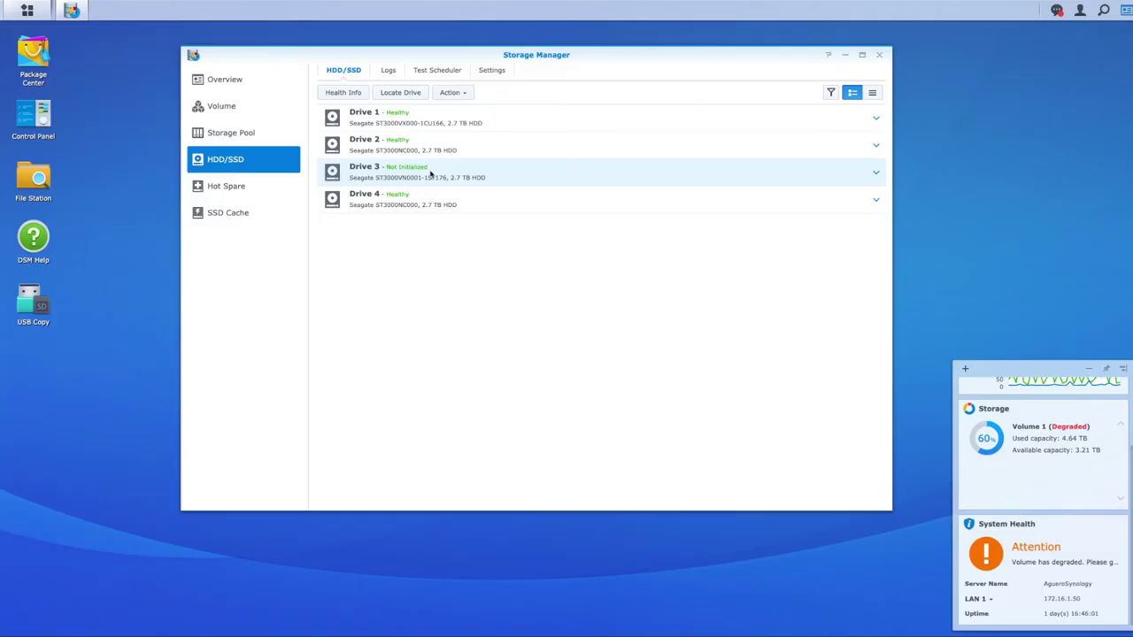
Verify the replacement Drive 3's health, then view the degraded Storage Pool 1.
click(350, 95)
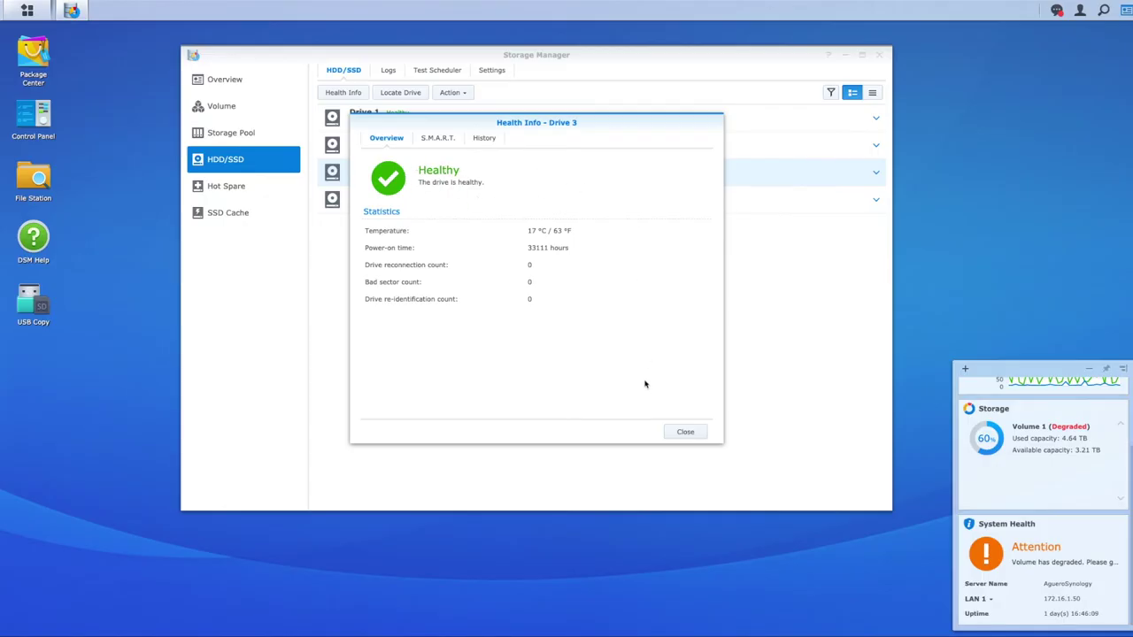
click(685, 432)
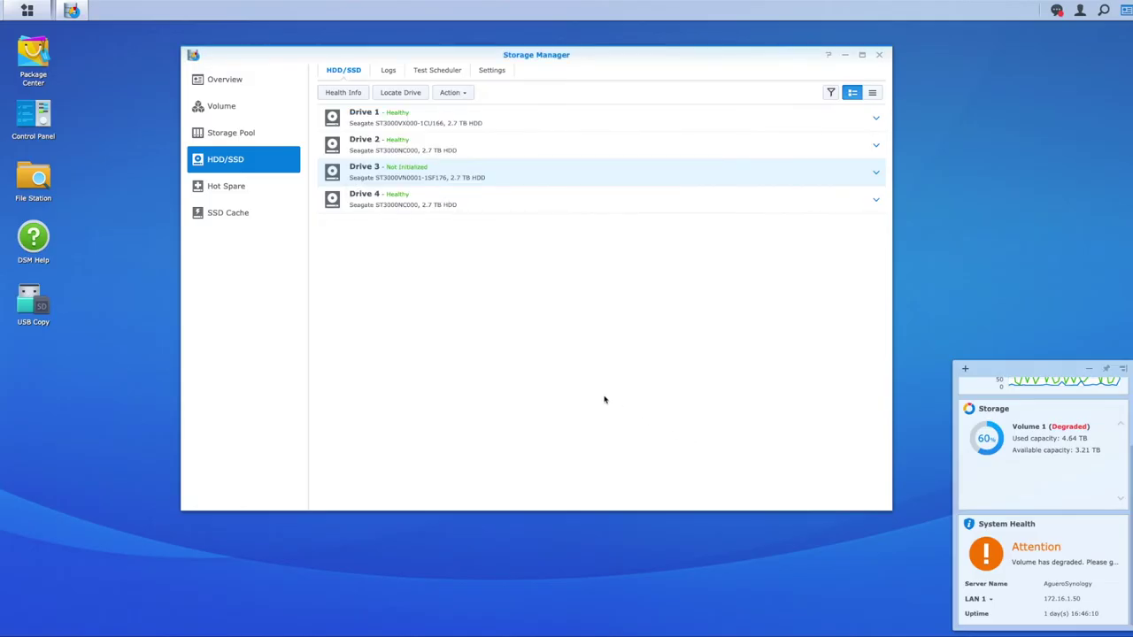
click(237, 136)
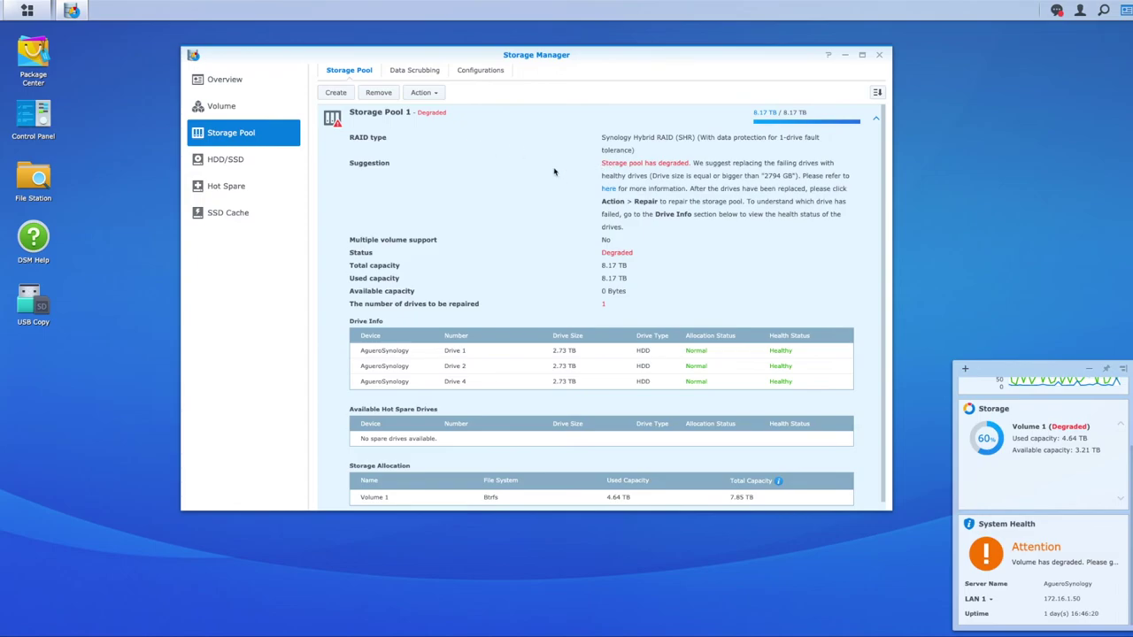
Repair Storage Pool 1 using the new Drive 3, accepting that the drive will be erased.
click(431, 95)
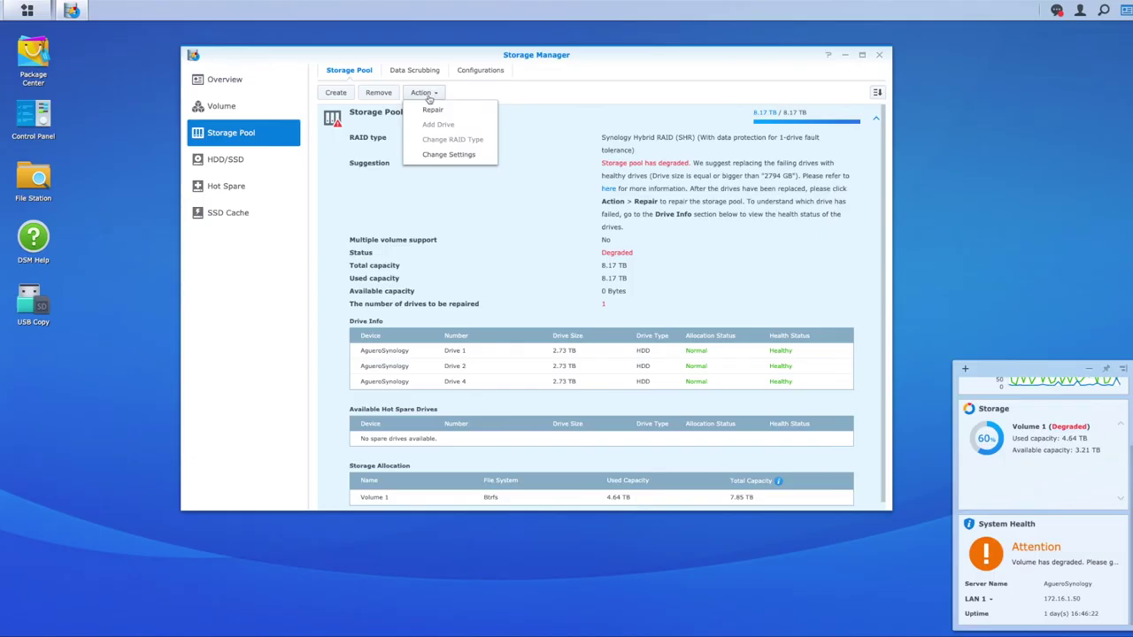
click(456, 111)
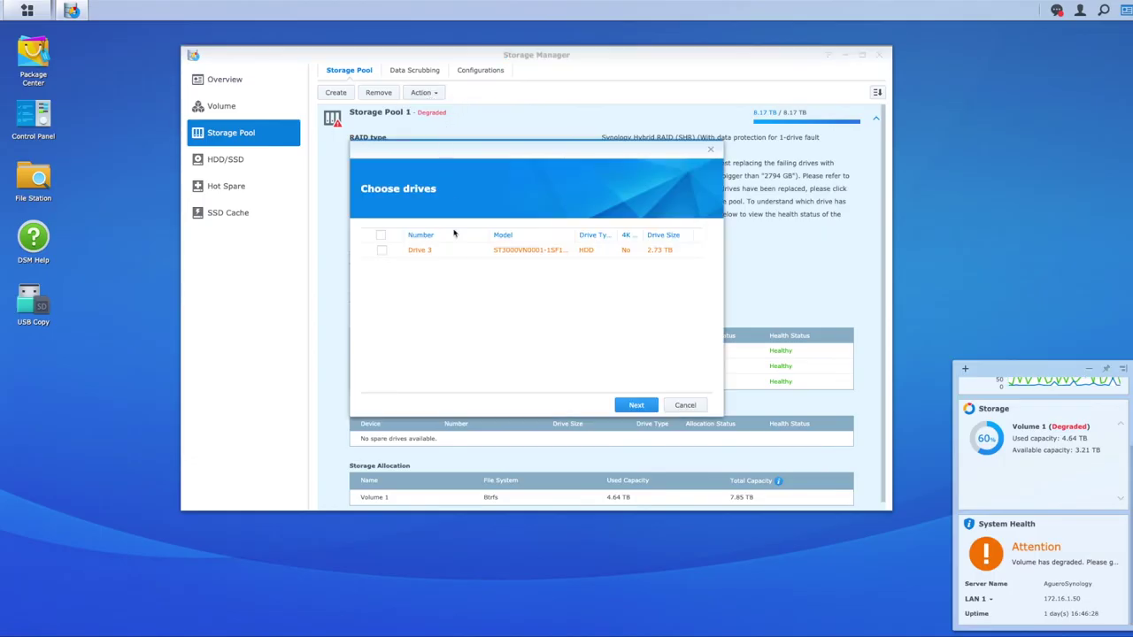
click(381, 251)
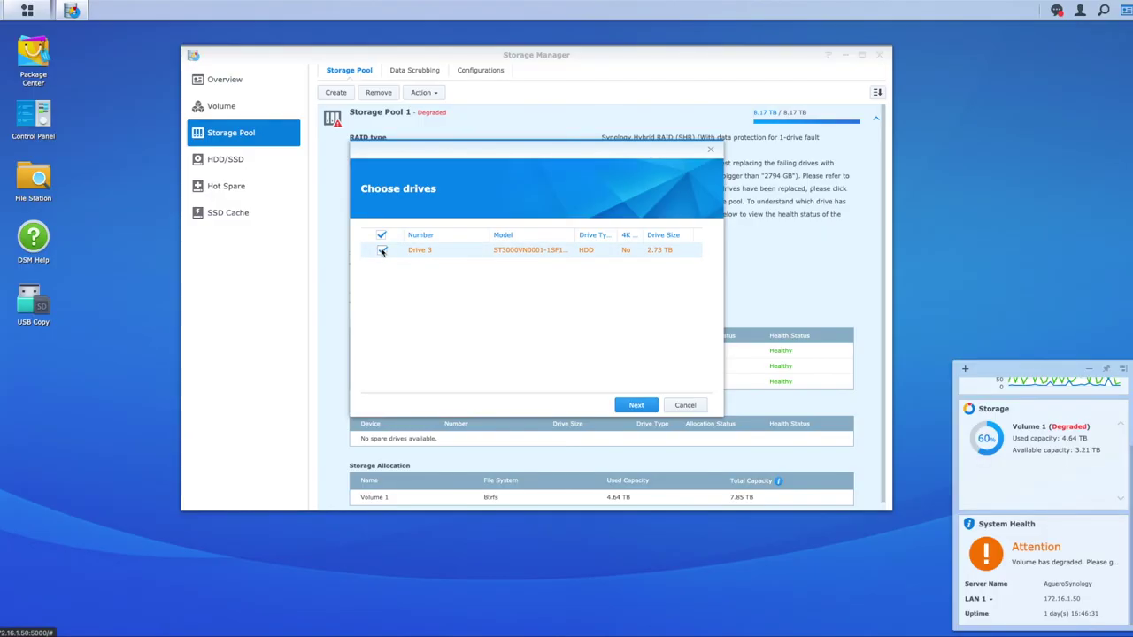
click(639, 409)
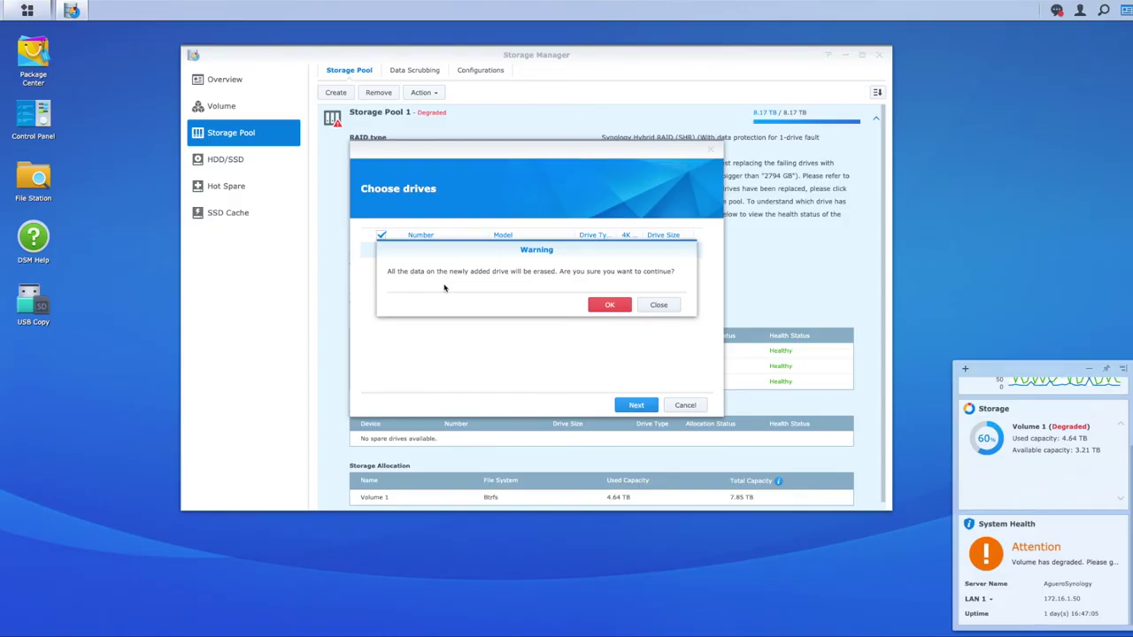
click(609, 305)
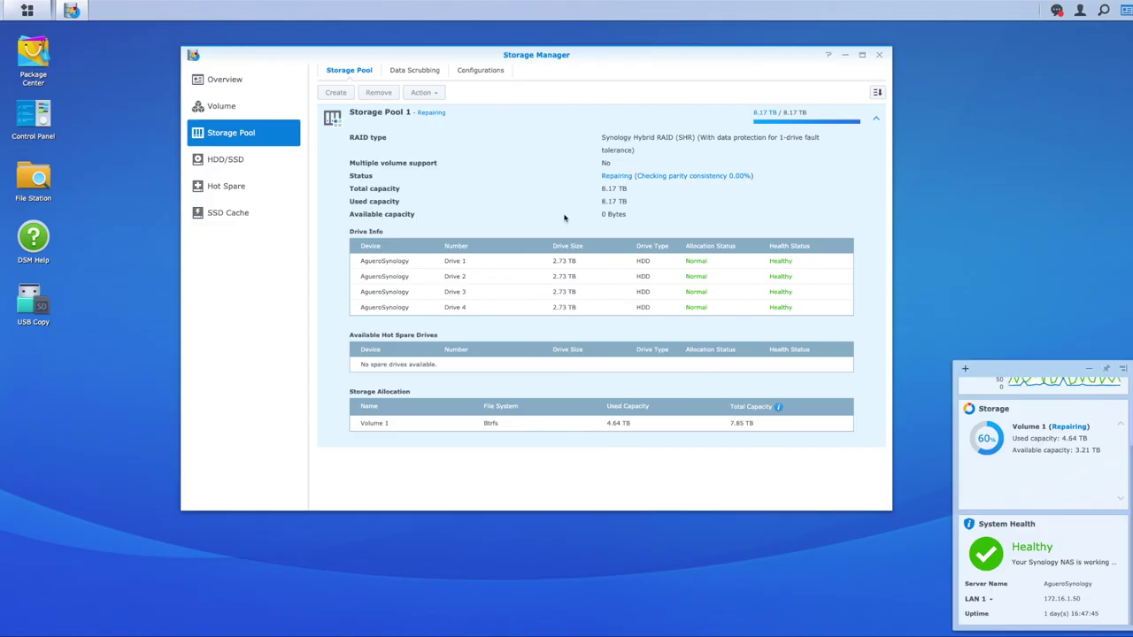
click(225, 162)
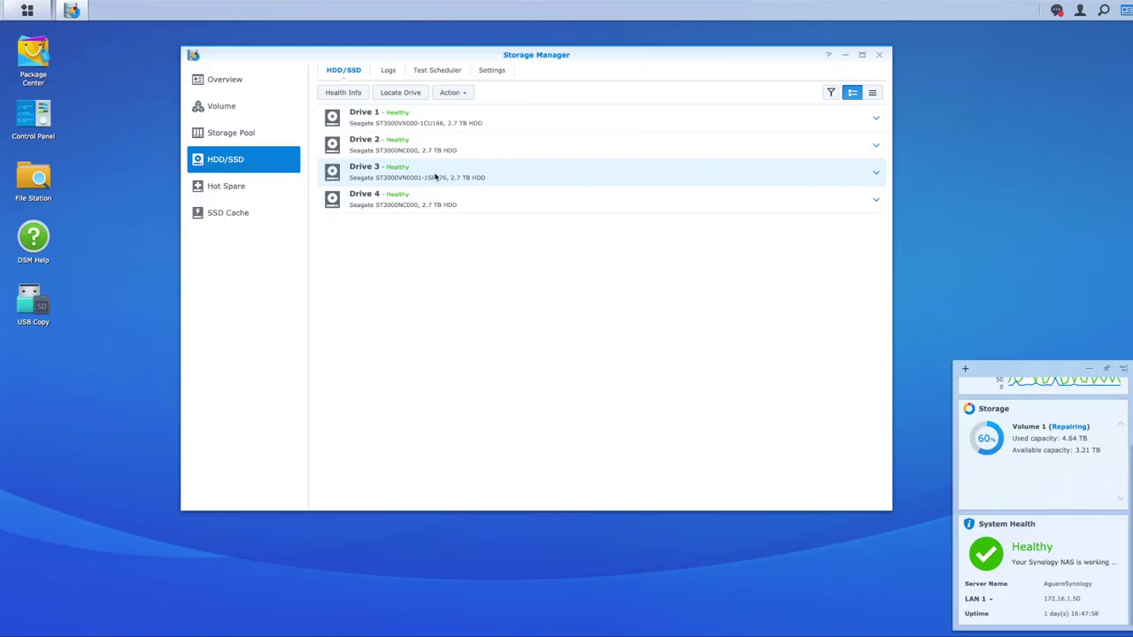
click(243, 134)
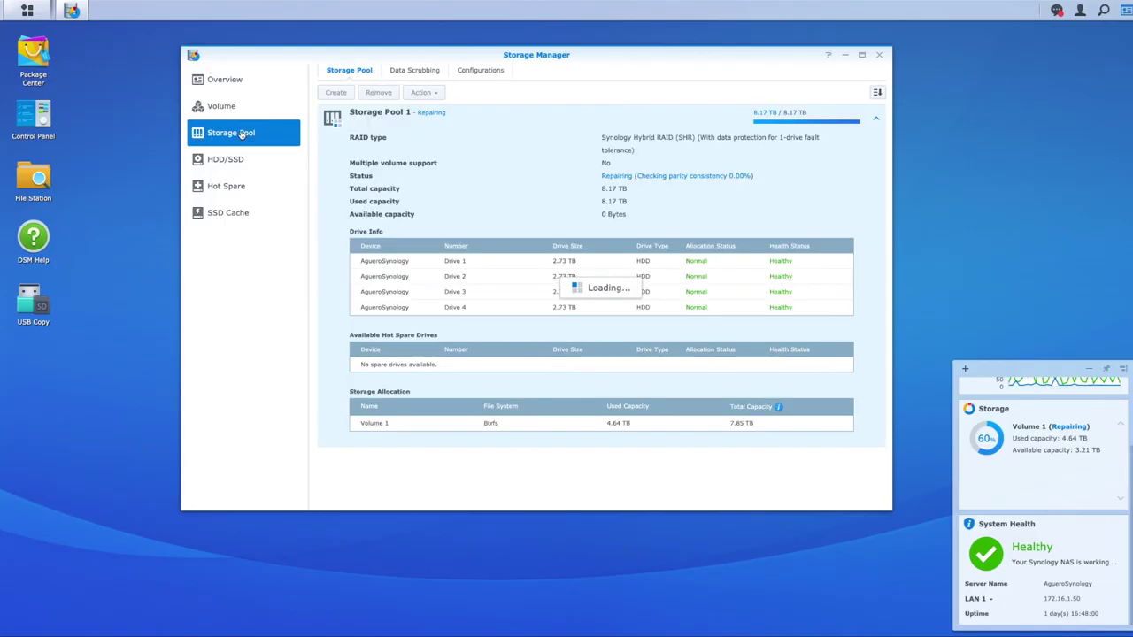